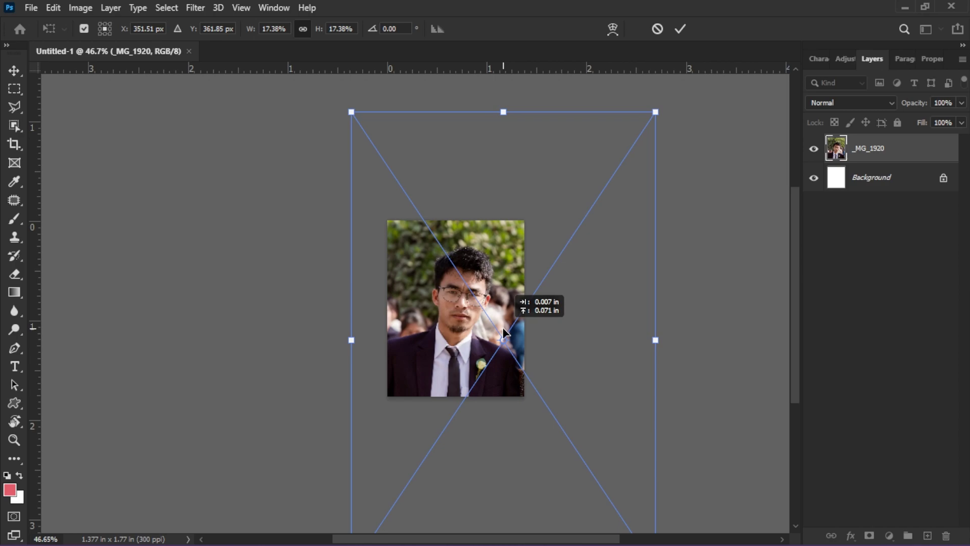
Step: Scale down the placed _MG_1920 photo and position the man's head and shoulders within the canvas
left_click_drag(504, 332, 504, 331)
left_click_drag(657, 112, 638, 139)
left_click_drag(507, 253, 516, 234)
key("Return")
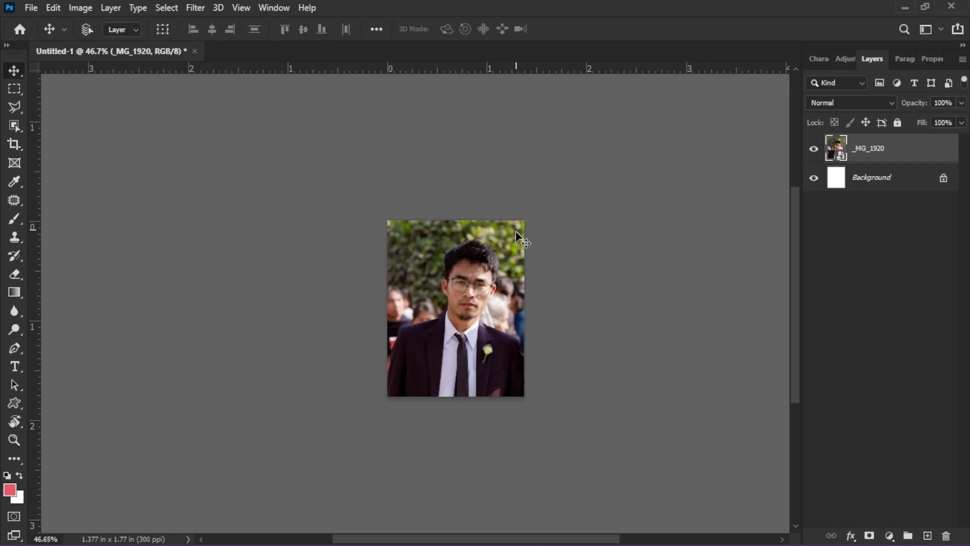
Step: Copy the canvas-sized area of the photo onto a new layer and delete the original _MG_1920 layer
scroll(507, 250, "up", 5)
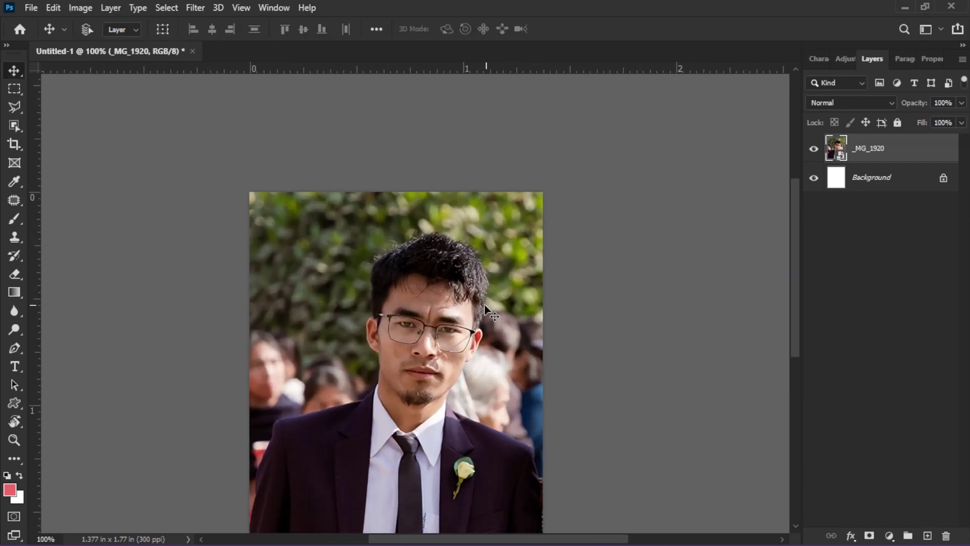
scroll(531, 257, "down", 3)
scroll(530, 258, "left", 1)
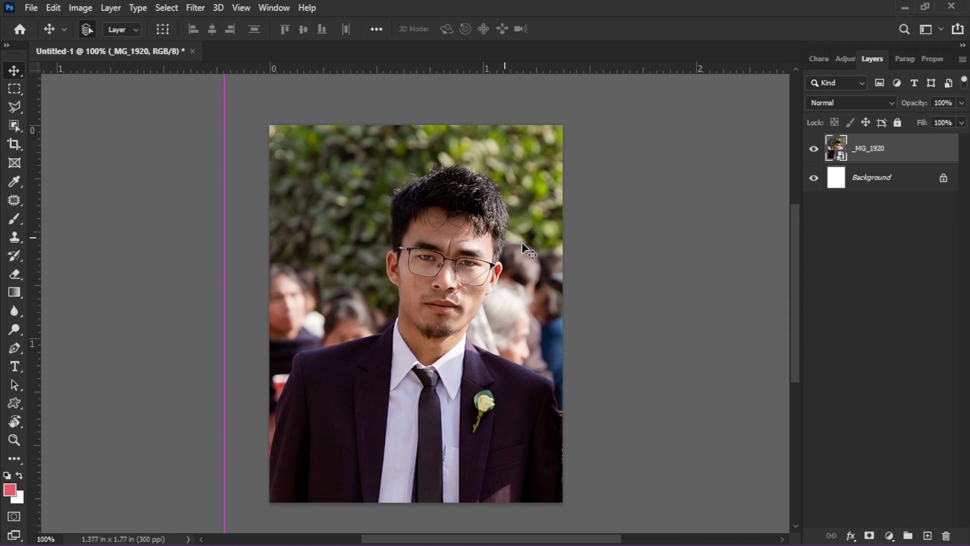
left_click(14, 89)
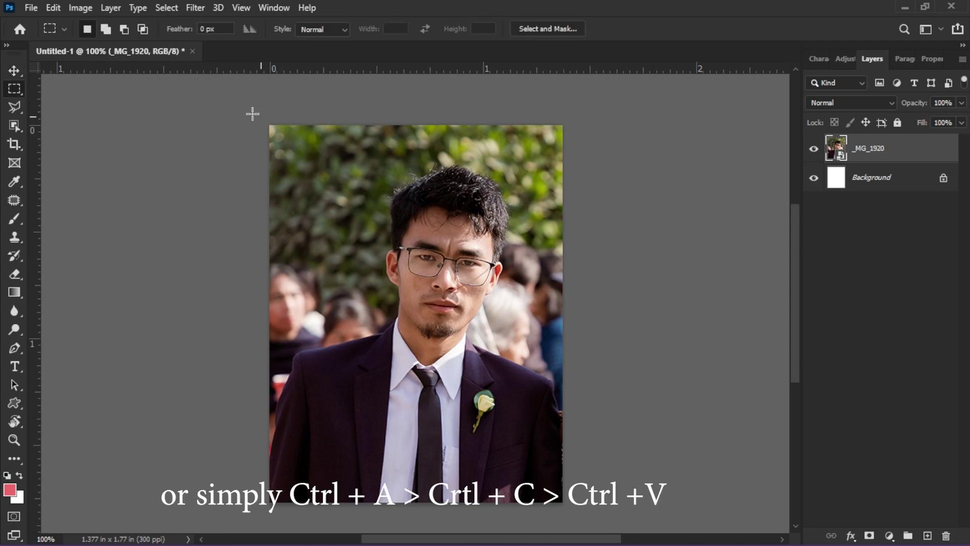
left_click_drag(269, 126, 579, 493)
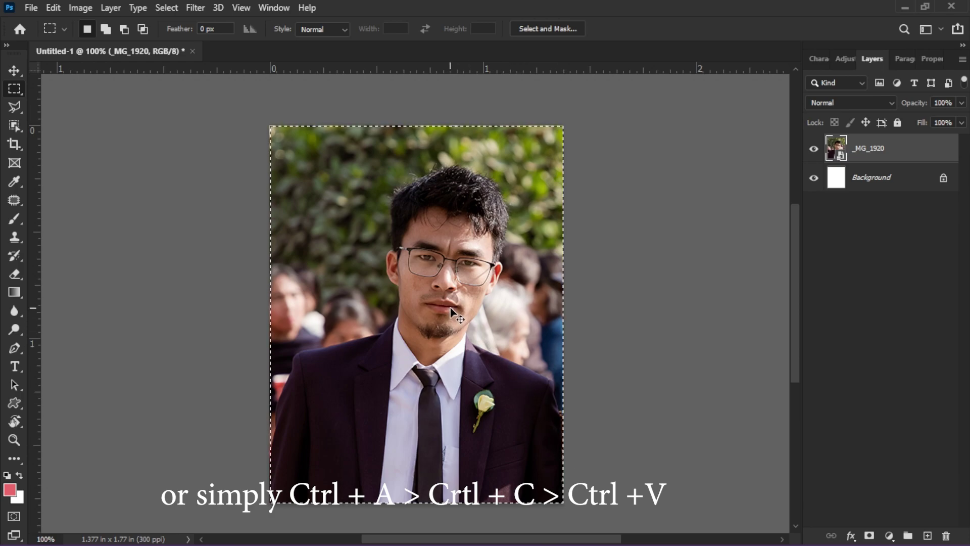
key("ctrl+c")
key("ctrl+v")
left_click(865, 178)
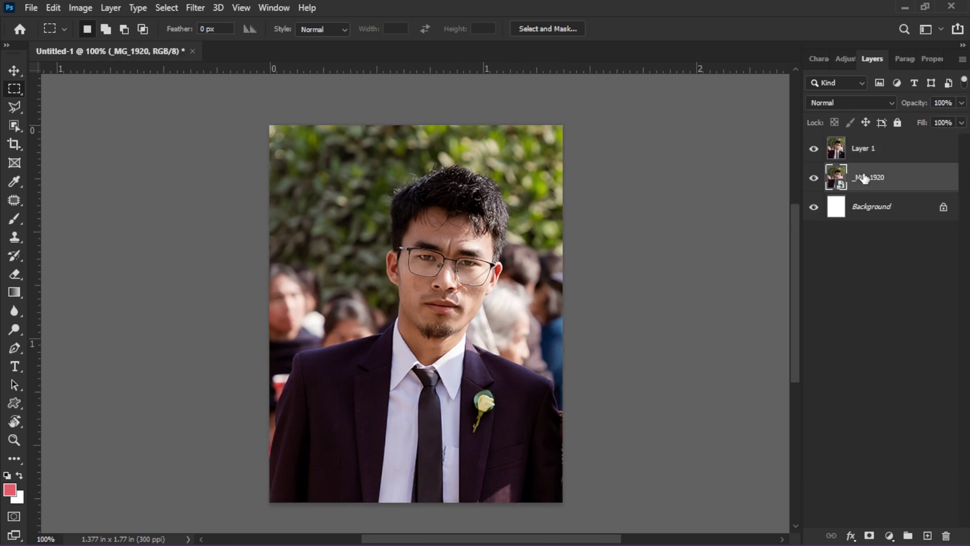
key("Delete")
key("v")
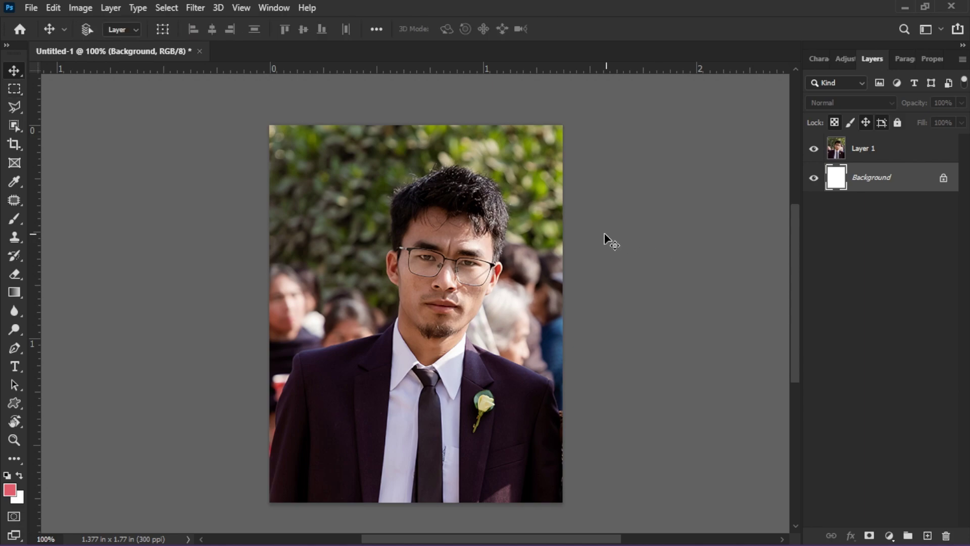
Step: Enlarge Layer 1 to about 130%, rotate it about -3.3°, and reposition it so the face is upright and centred
scroll(601, 238, "down", 1)
key("alt+]")
key("ctrl+t")
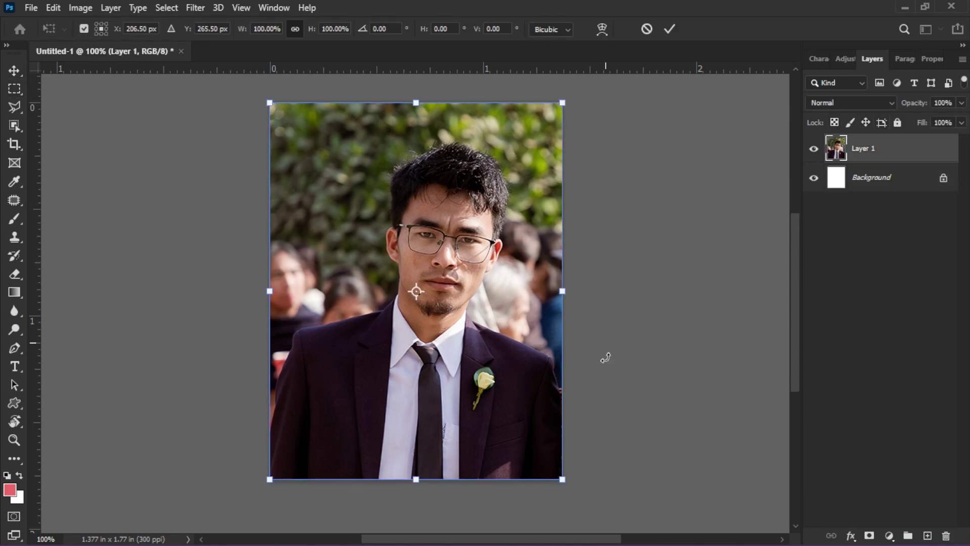
left_click_drag(586, 482, 611, 540)
left_click_drag(460, 396, 448, 453)
left_click_drag(172, 104, 183, 113)
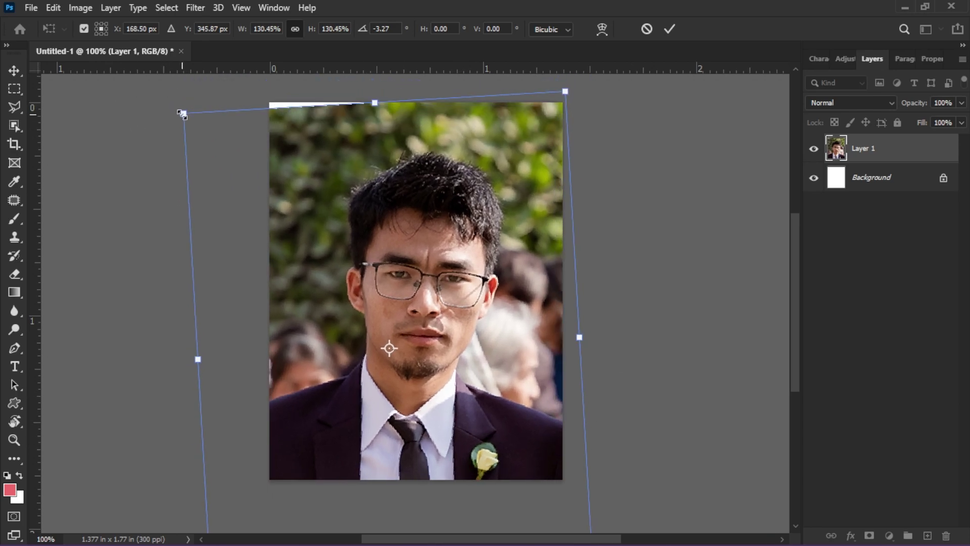
left_click_drag(348, 240, 393, 212)
key("Return")
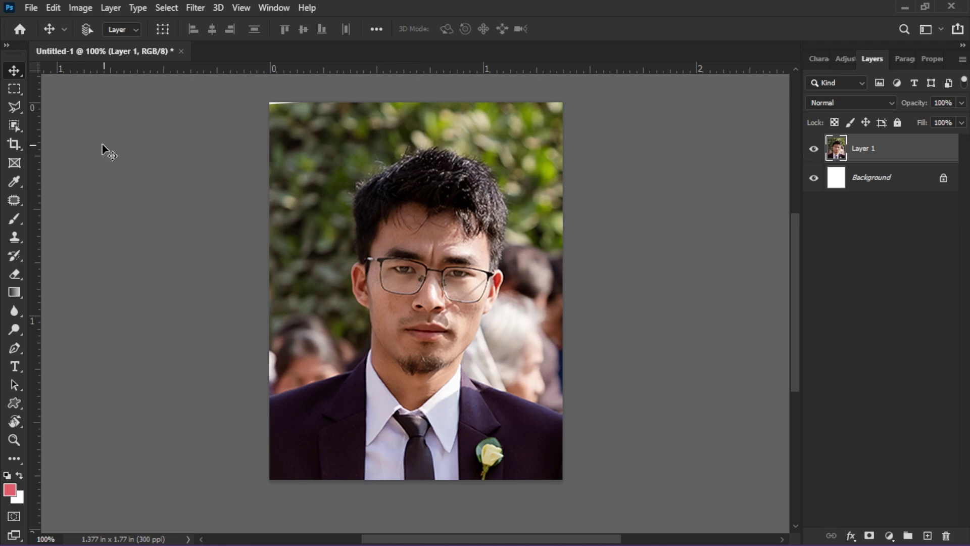
Step: Select the man with Select Subject and add a layer mask to Layer 1 from that selection
key("w")
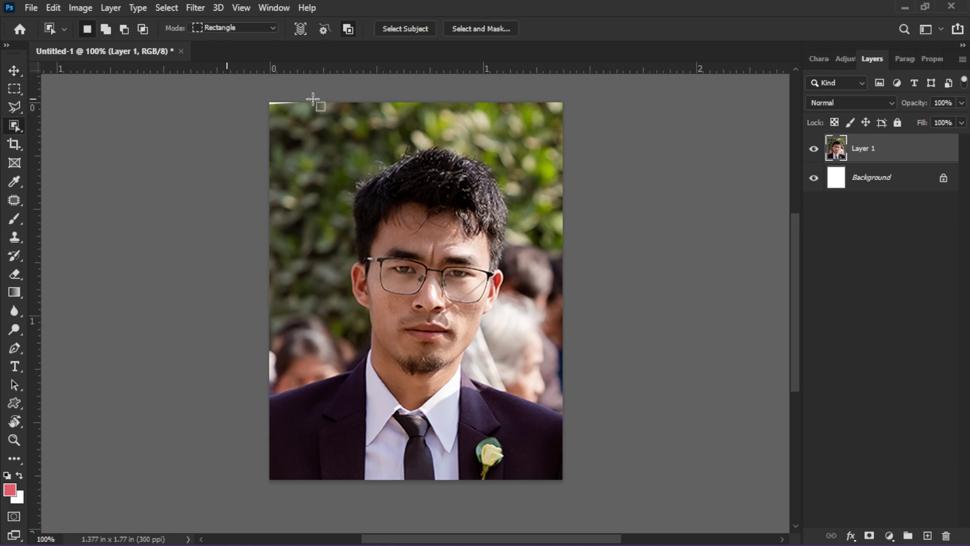
left_click(405, 28)
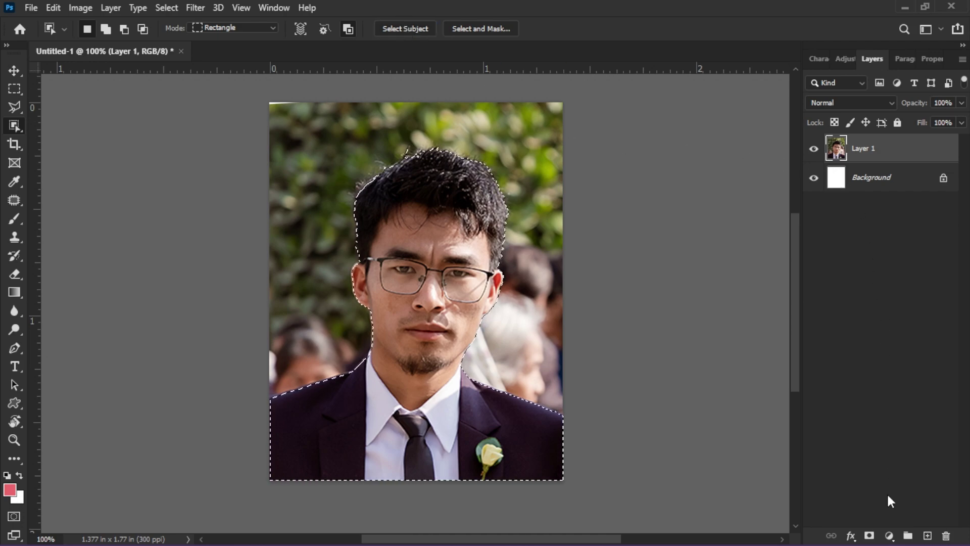
left_click(869, 535)
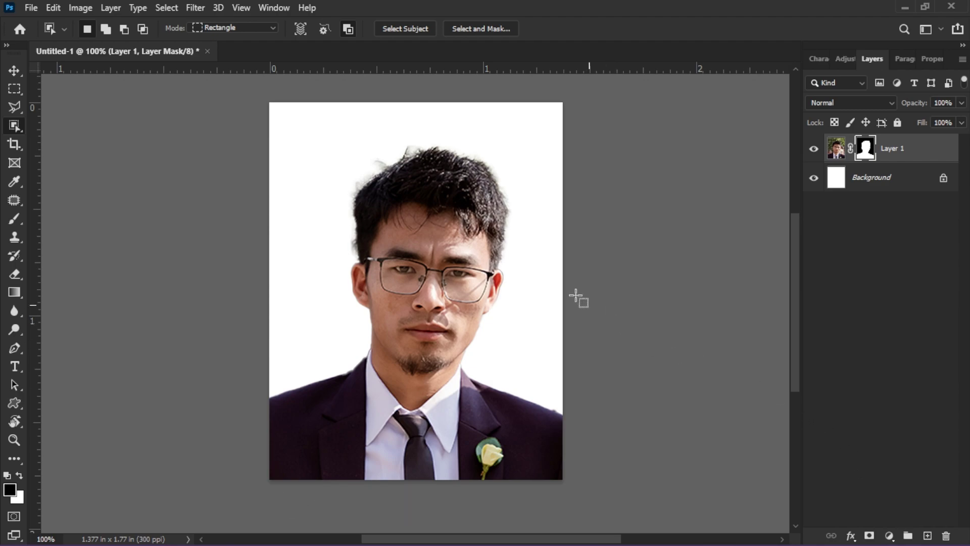
Step: Set up a soft black brush at 100% flow for painting on Layer 1's mask
key("b")
scroll(439, 222, "up", 3)
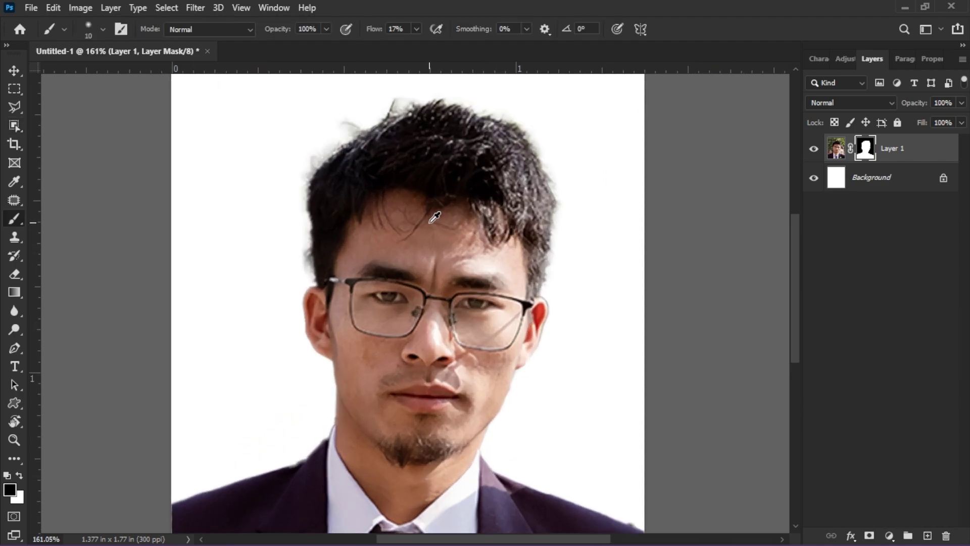
left_click_drag(409, 174, 518, 380)
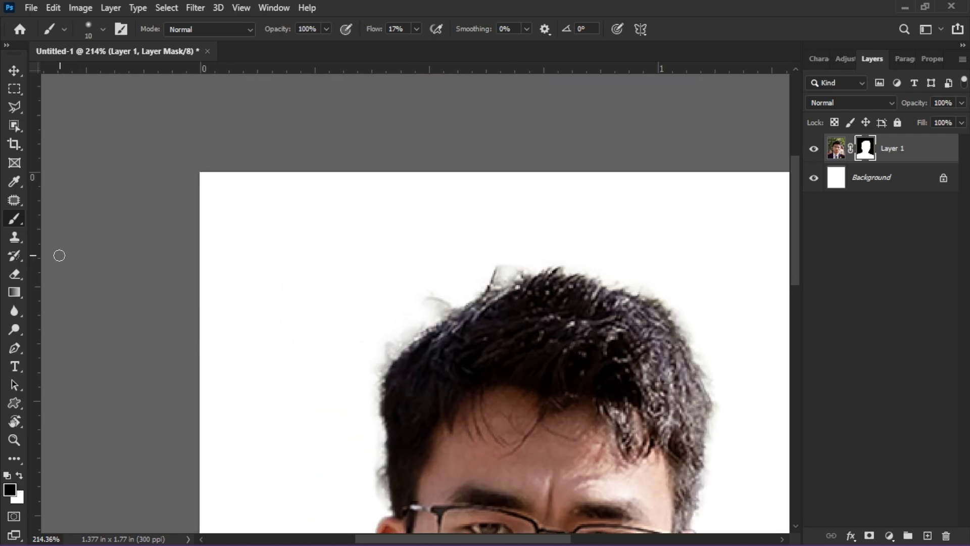
right_click(24, 227)
left_click(43, 228)
left_click(9, 488)
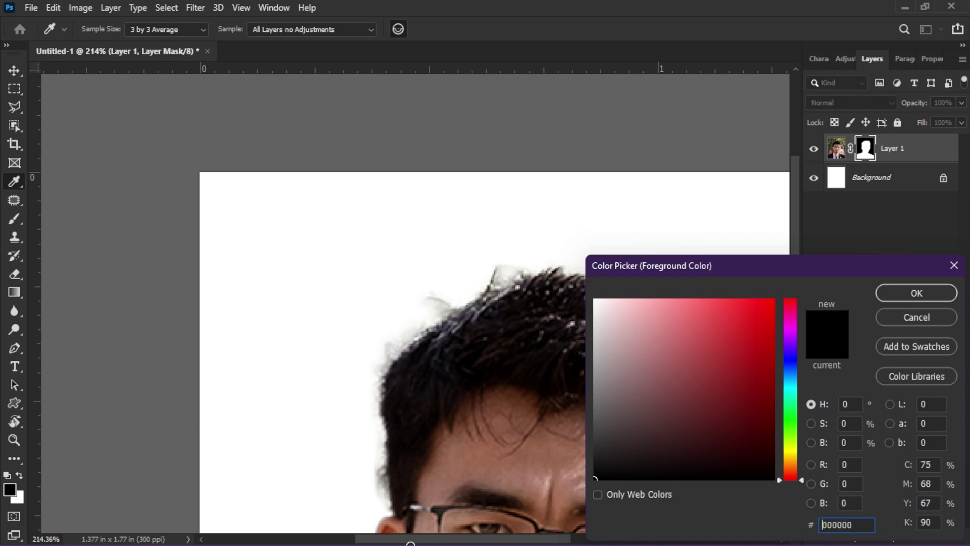
left_click(941, 290)
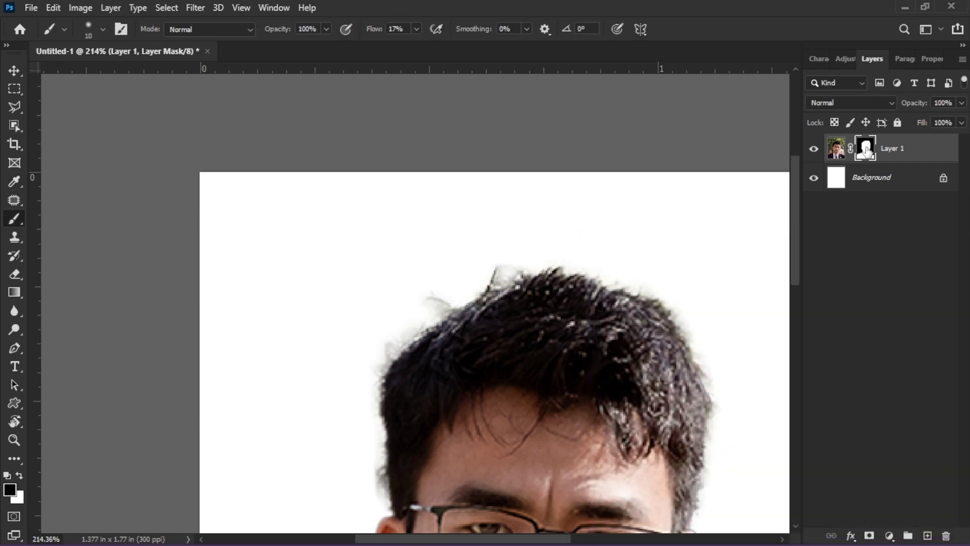
right_click(354, 295)
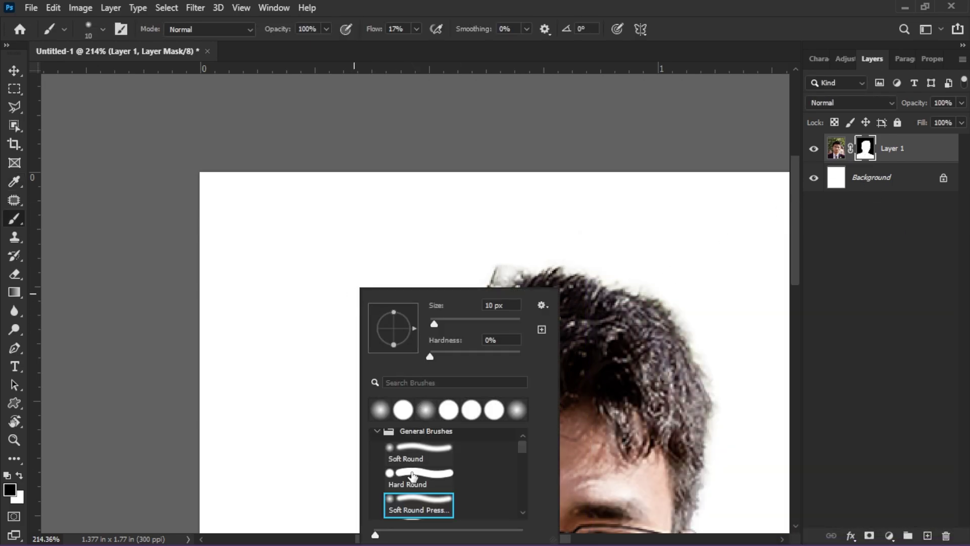
left_click(275, 384)
key("bracketleft")
key("shift+0")
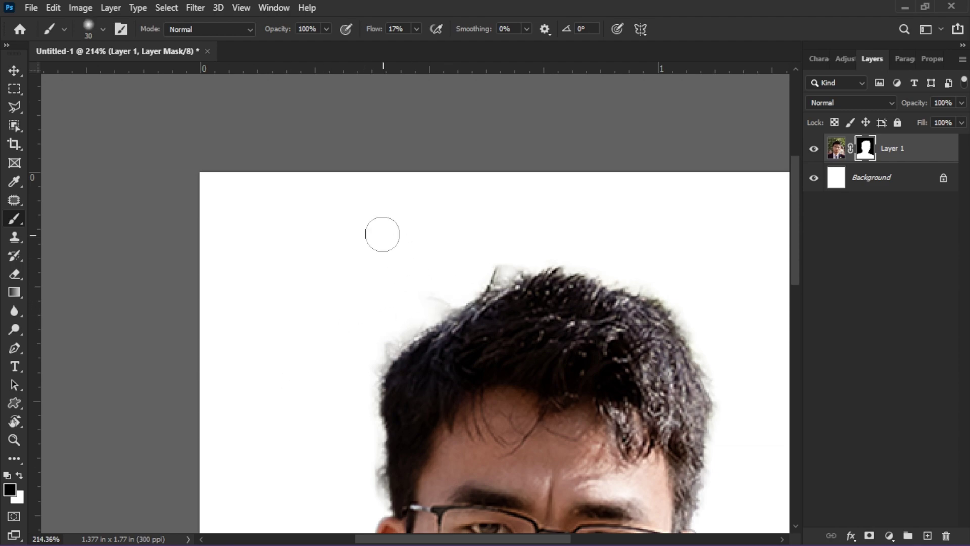
Step: Paint out stray hair and leftover background fringe around the hair on Layer 1's mask, using brush sizes between 9 and 25 px
mouse_move(461, 284)
left_mouse_down()
mouse_move(407, 299)
mouse_move(586, 273)
left_mouse_up()
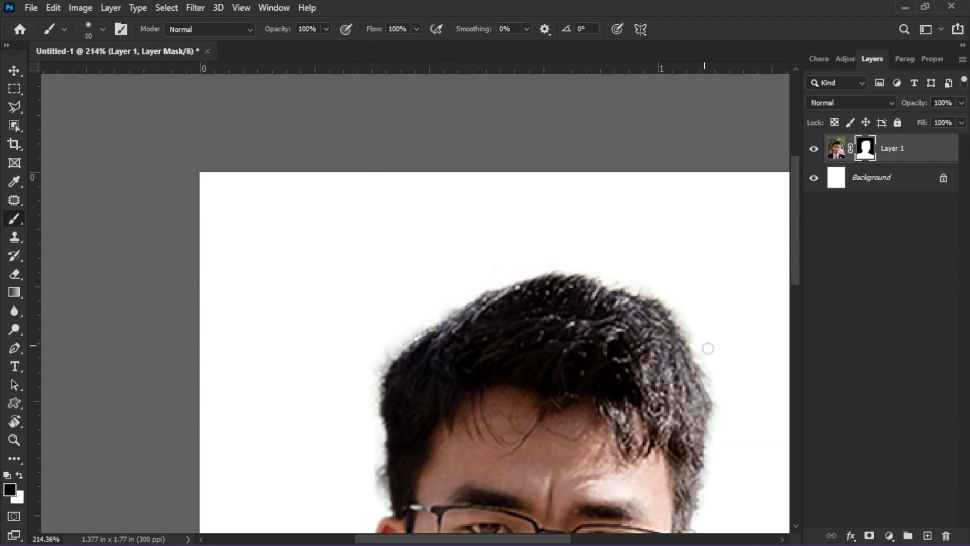
key("bracketright")
mouse_move(705, 346)
left_mouse_down()
mouse_move(325, 199)
mouse_move(371, 429)
left_mouse_up()
left_click_drag(327, 211, 237, 182)
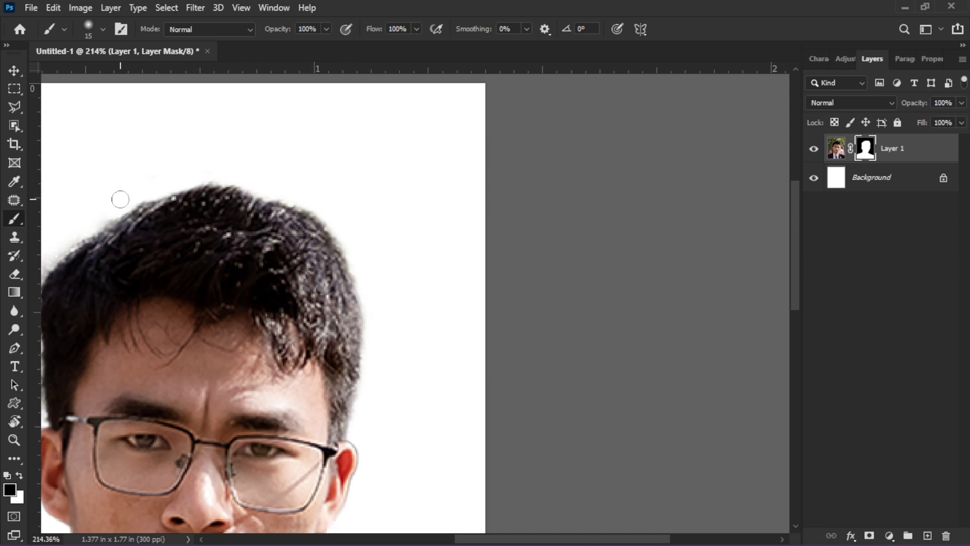
mouse_move(59, 336)
left_mouse_down()
mouse_move(426, 167)
mouse_move(396, 152)
left_mouse_up()
mouse_move(469, 102)
left_mouse_down()
mouse_move(451, 248)
mouse_move(430, 250)
mouse_move(492, 214)
left_mouse_up()
scroll(451, 248, "down", 4)
key("x")
key("bracketright")
key("bracketright")
scroll(546, 210, "up", 6)
key("x")
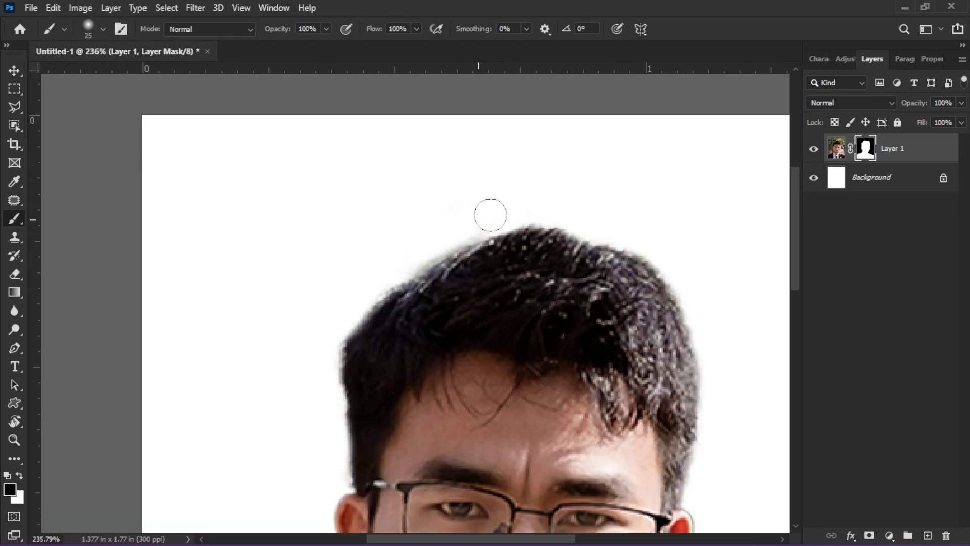
scroll(491, 215, "down", 10)
scroll(697, 277, "up", 5)
key("bracketleft")
key("bracketleft")
key("bracketleft")
key("bracketleft")
scroll(692, 301, "down", 10)
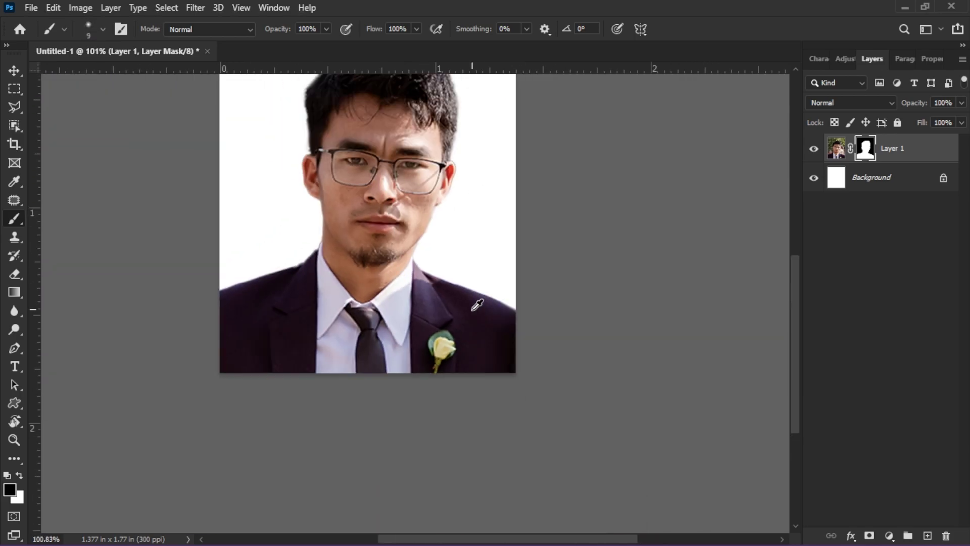
left_click_drag(373, 320, 388, 347)
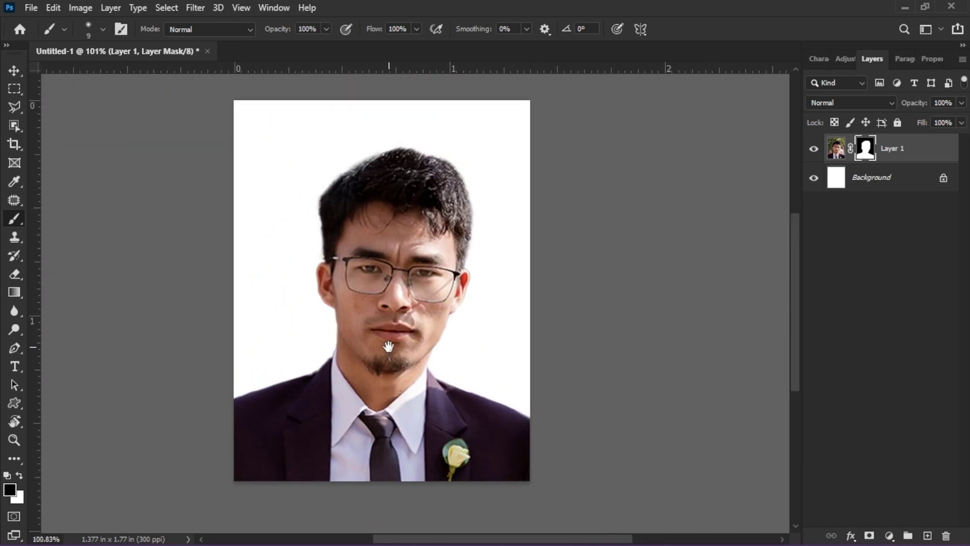
Step: Add a brightening Curves adjustment layer with a midpoint at input 134, output 170, and invert its mask to black
left_click(890, 537)
left_click(880, 359)
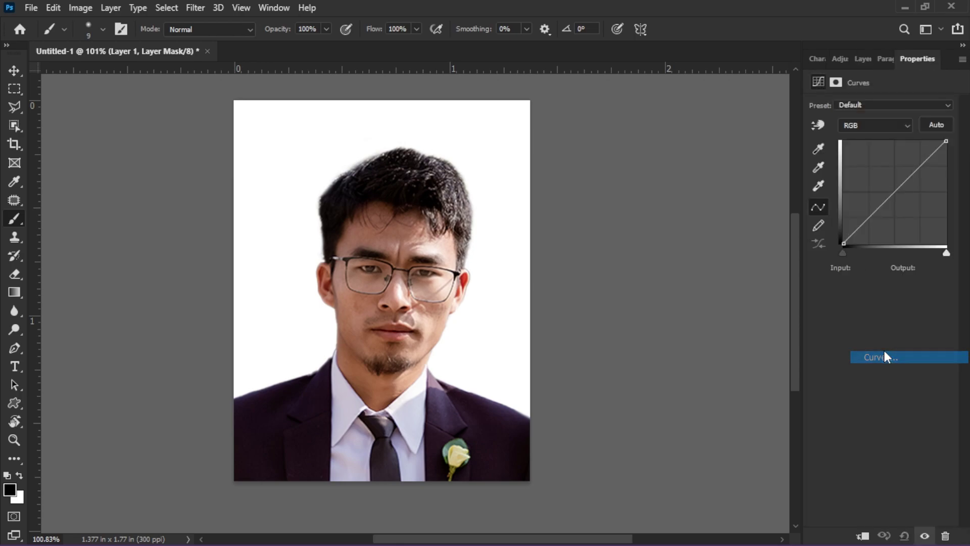
left_click_drag(894, 192, 897, 175)
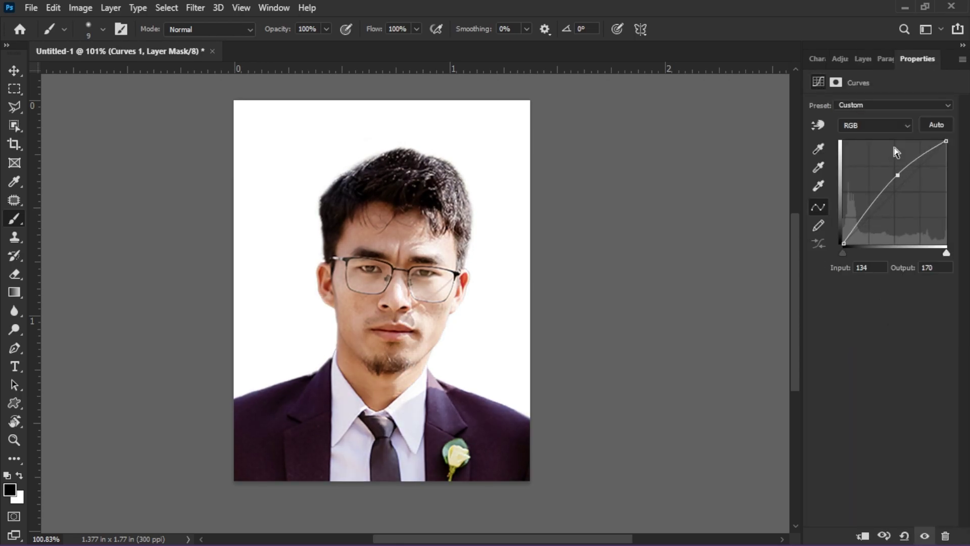
left_click(861, 60)
key("ctrl+i")
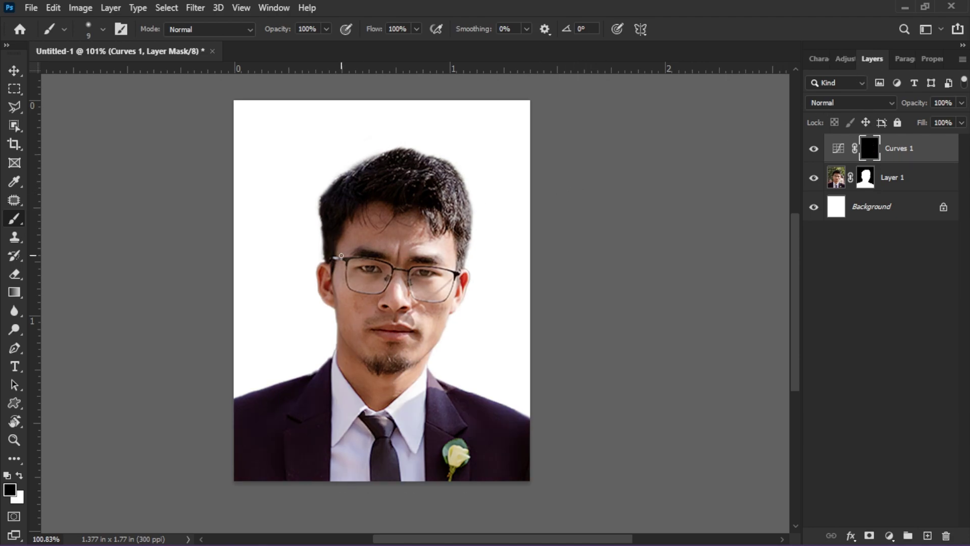
Step: Paint white over the face and torso on the Curves 1 mask with a 250 px soft brush at 15% flow
key("bracketright")
key("bracketright")
key("bracketright")
key("bracketright")
key("bracketright")
key("bracketright")
key("bracketright")
key("bracketright")
key("bracketright")
key("bracketright")
key("bracketright")
key("bracketright")
key("bracketright")
key("bracketright")
key("bracketright")
key("bracketright")
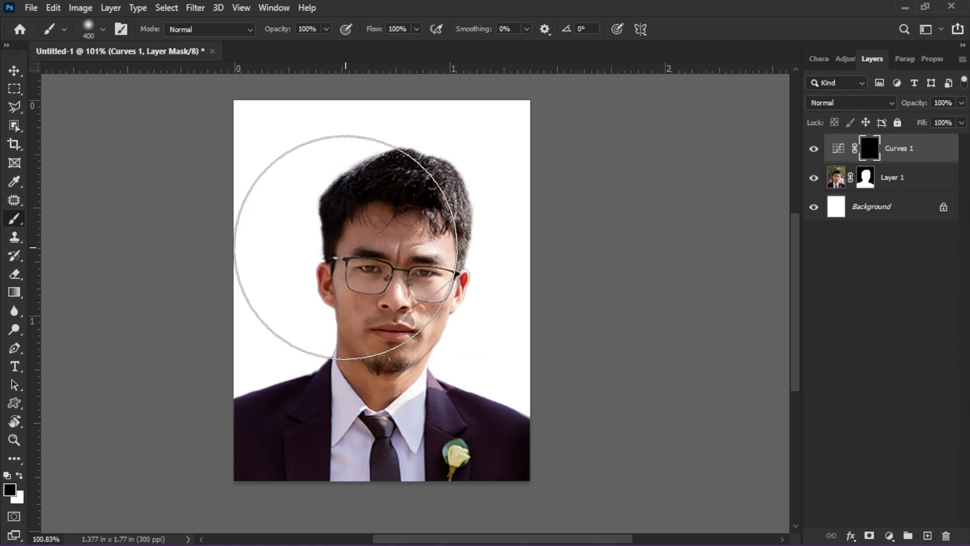
key("bracketleft")
key("bracketleft")
key("bracketleft")
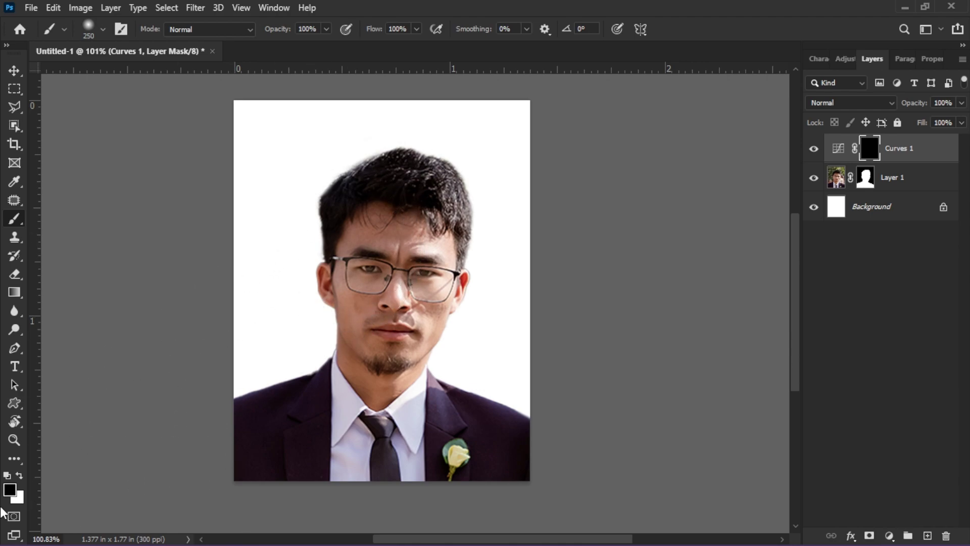
left_click(20, 476)
left_click_drag(374, 31, 306, 37)
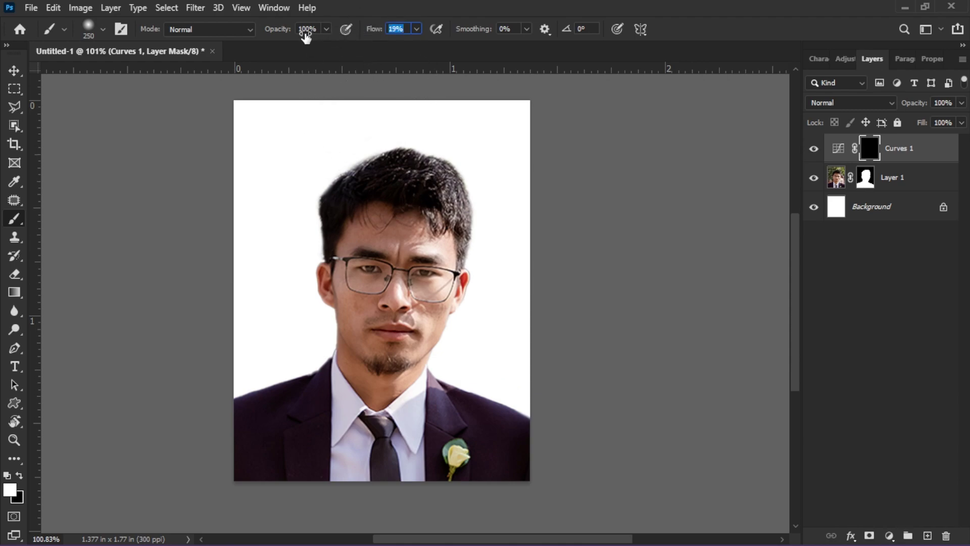
mouse_move(376, 151)
left_mouse_down()
mouse_move(341, 344)
mouse_move(346, 372)
mouse_move(352, 353)
mouse_move(357, 369)
mouse_move(356, 247)
mouse_move(369, 189)
mouse_move(391, 163)
mouse_move(365, 216)
mouse_move(358, 328)
mouse_move(389, 465)
left_mouse_up()
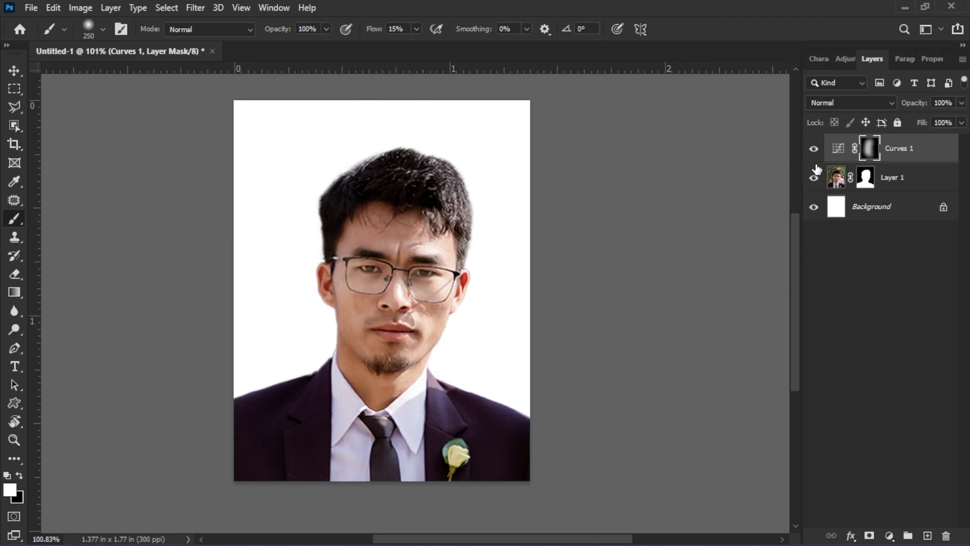
Step: Toggle the Curves 1 layer's visibility to compare the portrait before and after, and review the whole photo
left_click(813, 149)
left_click(814, 149)
left_click(814, 149)
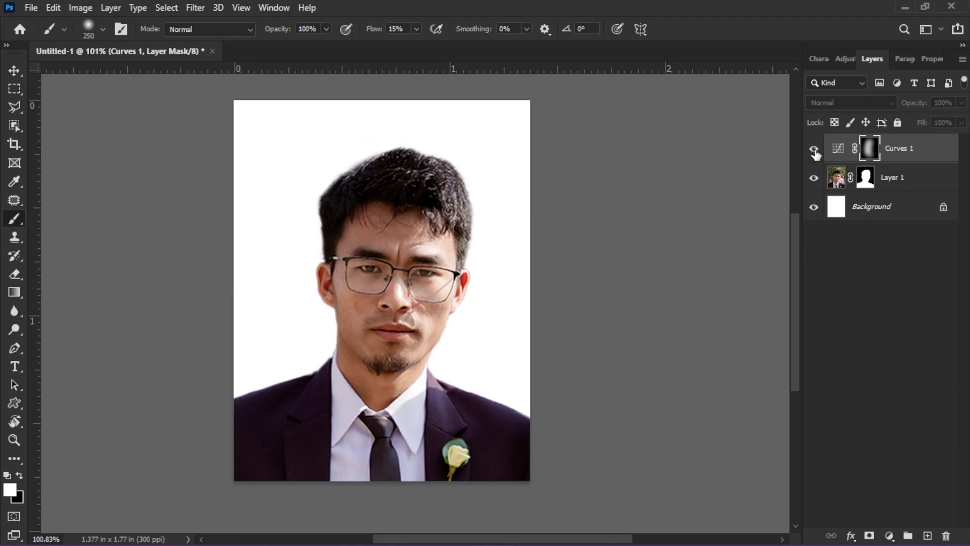
left_click(814, 148)
left_click(814, 149)
left_click(814, 149)
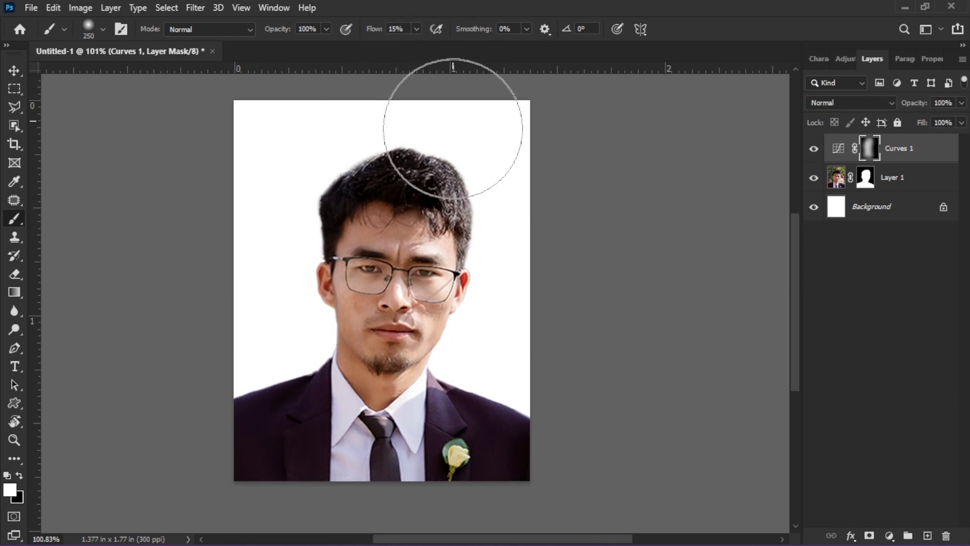
scroll(462, 321, "down", 5)
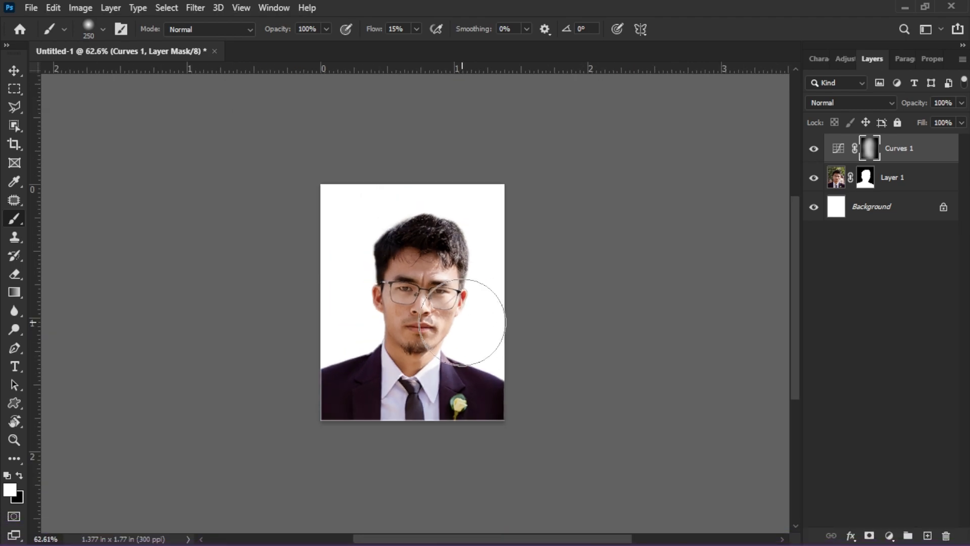
key("v")
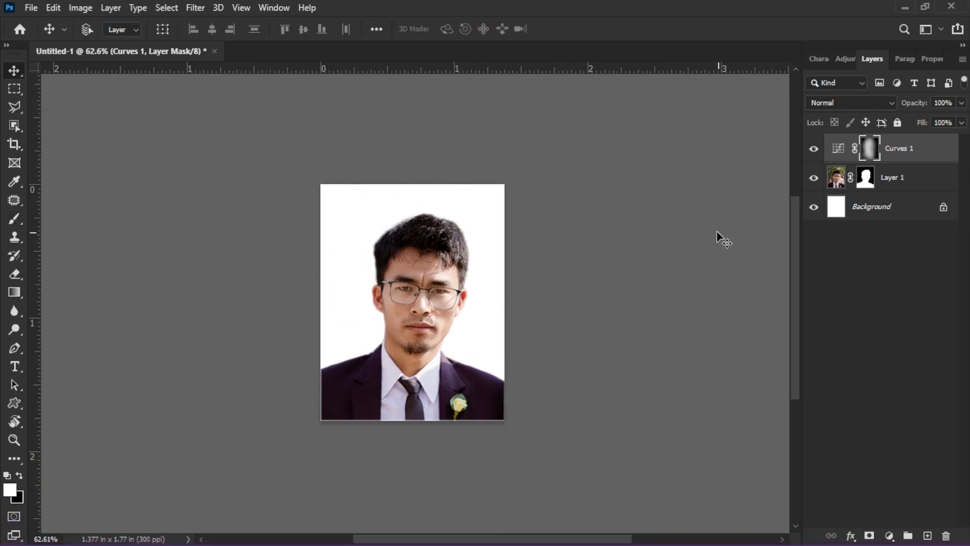
Step: Add a Solid Color fill layer in blue 0058bb above the Background, and clip Curves 1 to Layer 1
scroll(716, 232, "down", 1)
left_click(857, 210)
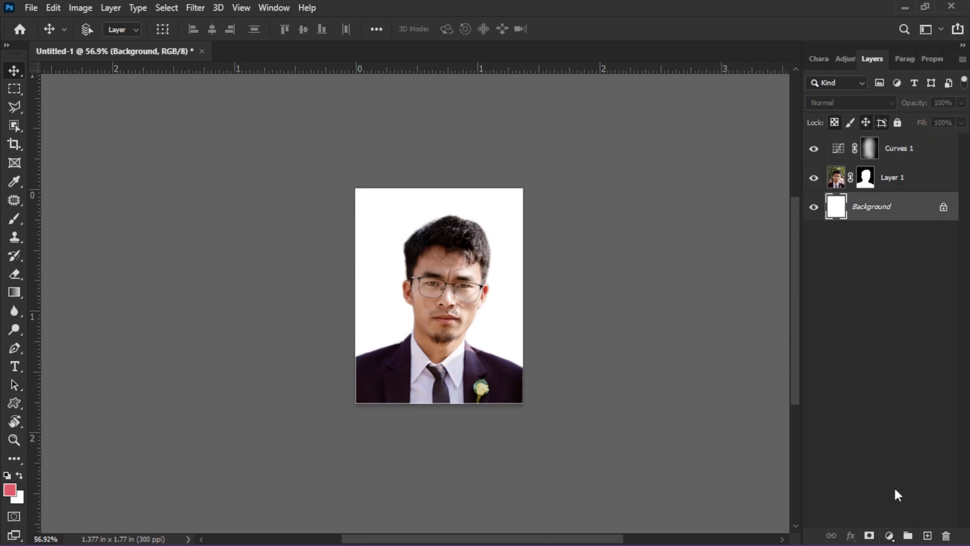
left_click(890, 535)
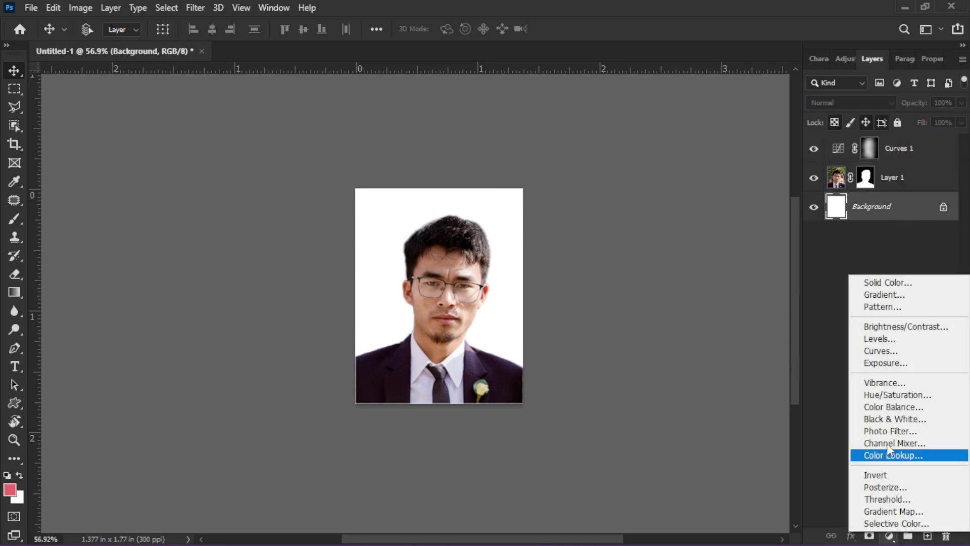
left_click(896, 283)
mouse_move(665, 378)
left_mouse_down()
mouse_move(715, 321)
mouse_move(773, 340)
mouse_move(770, 398)
mouse_move(614, 442)
mouse_move(594, 478)
mouse_move(773, 370)
mouse_move(773, 398)
mouse_move(813, 410)
left_mouse_up()
left_click(790, 373)
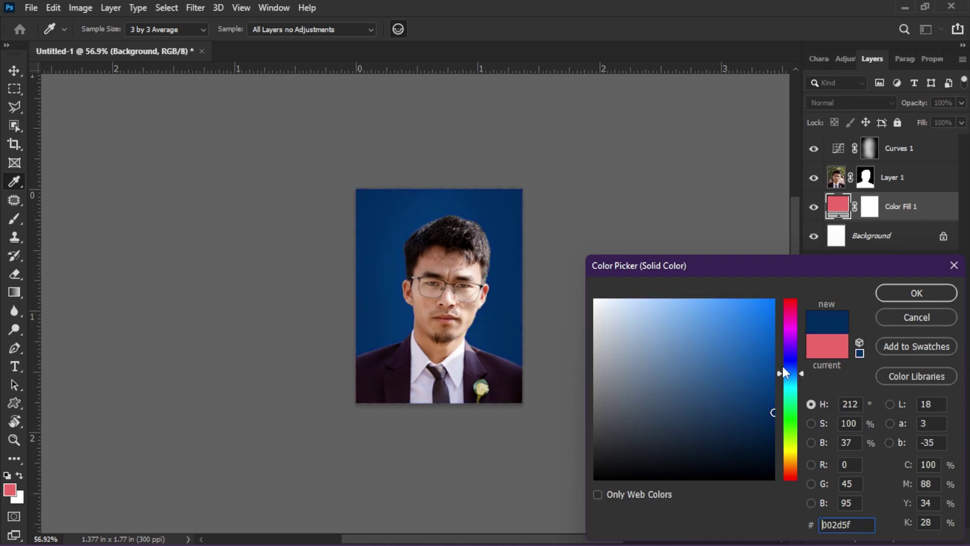
mouse_move(772, 366)
left_mouse_down()
mouse_move(764, 355)
mouse_move(777, 311)
mouse_move(774, 407)
mouse_move(812, 425)
mouse_move(778, 303)
mouse_move(610, 465)
mouse_move(554, 500)
mouse_move(757, 353)
mouse_move(776, 370)
mouse_move(787, 347)
left_mouse_up()
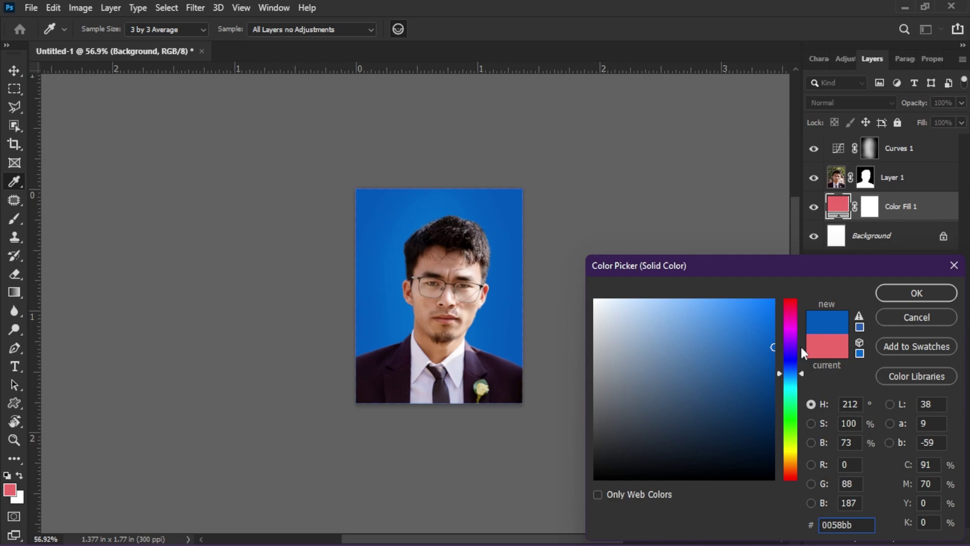
left_click(915, 292)
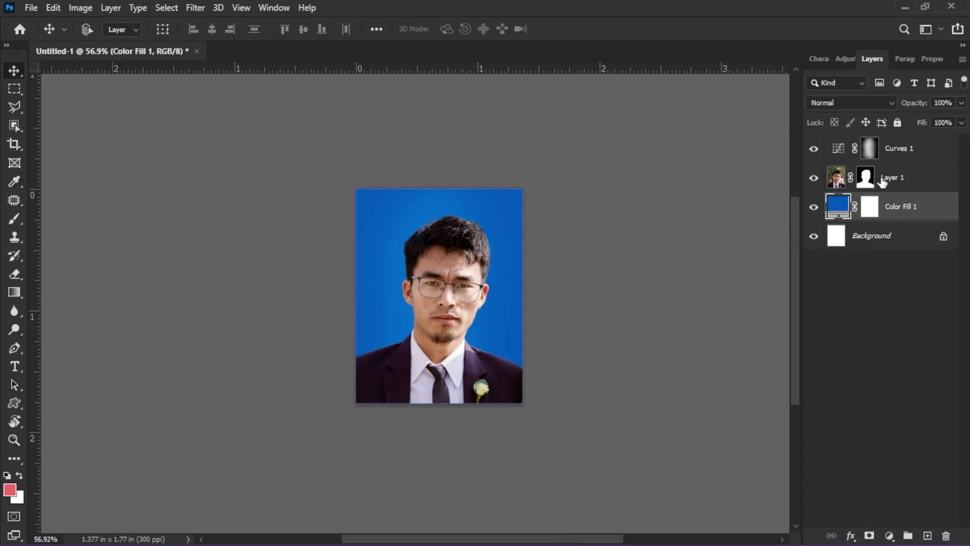
left_click(879, 157, "alt")
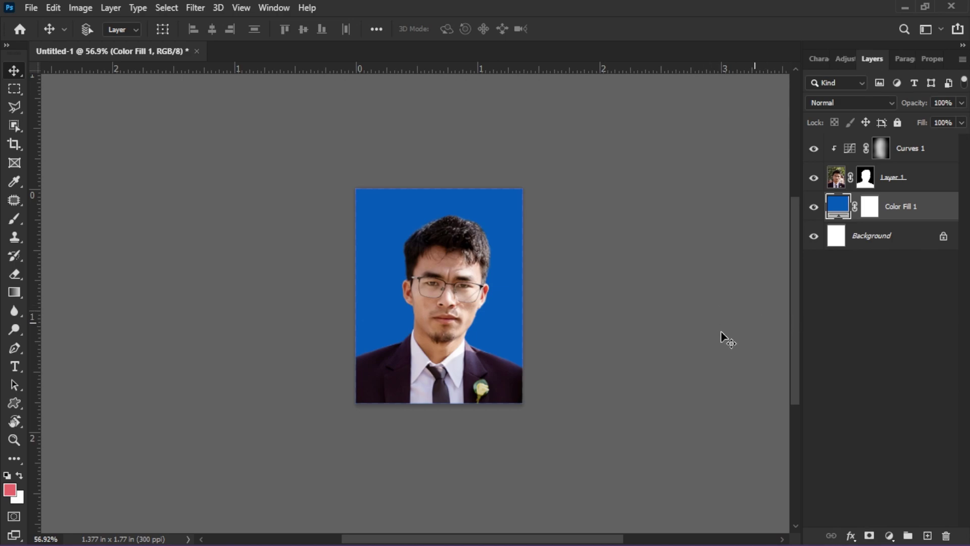
Step: Create a new white RGB document 6 inches wide and 4 inches high at 300 pixels/inch
left_click(20, 9)
left_click(99, 24)
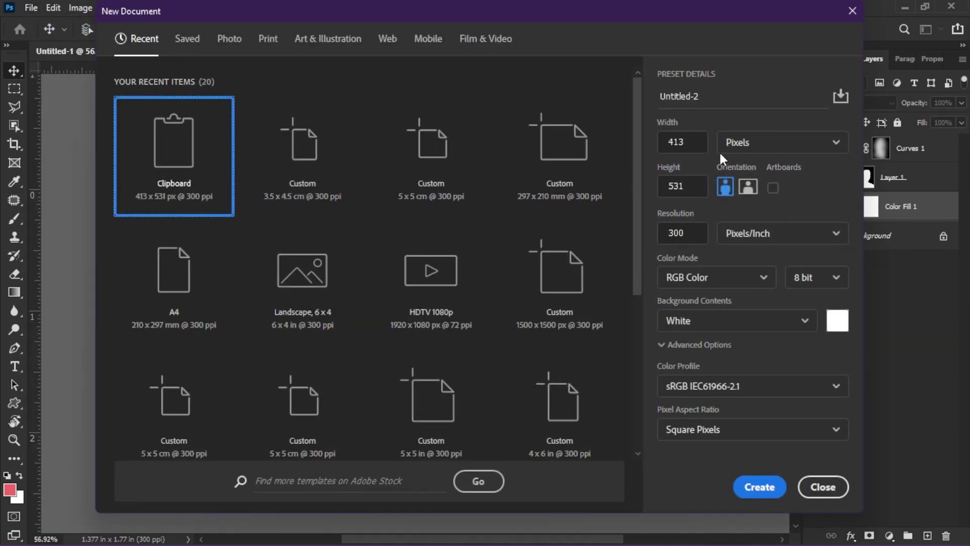
left_click(729, 144)
left_click(729, 192)
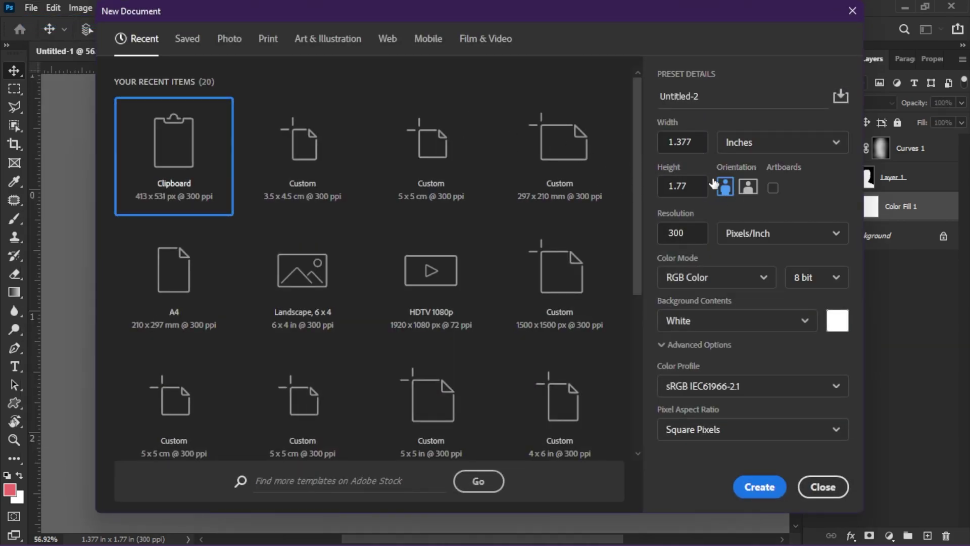
left_click(695, 138)
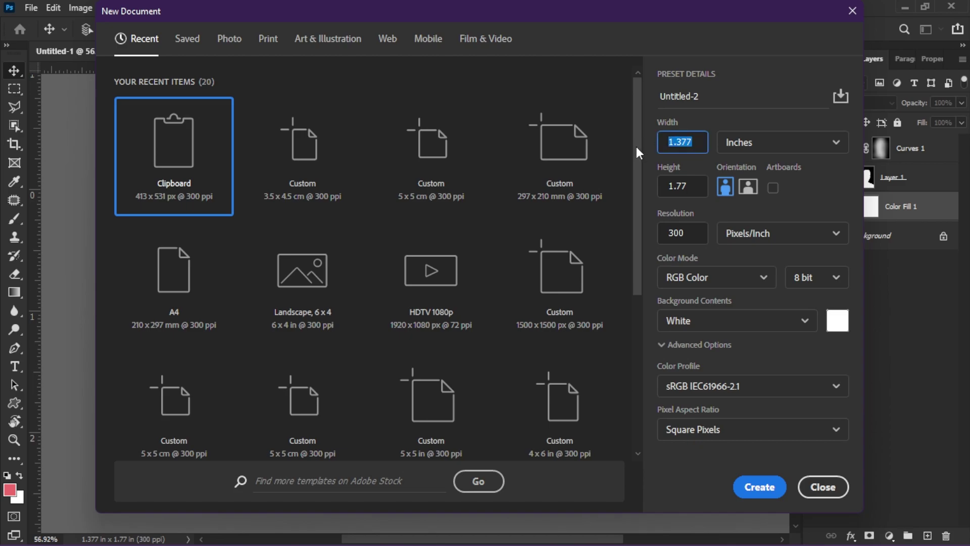
type("6")
left_click(670, 189)
type("4")
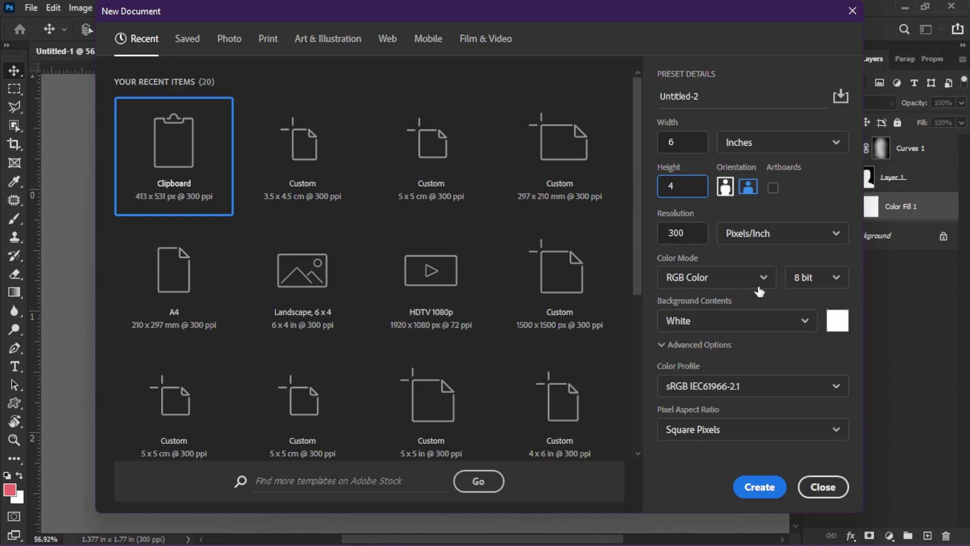
left_click(757, 488)
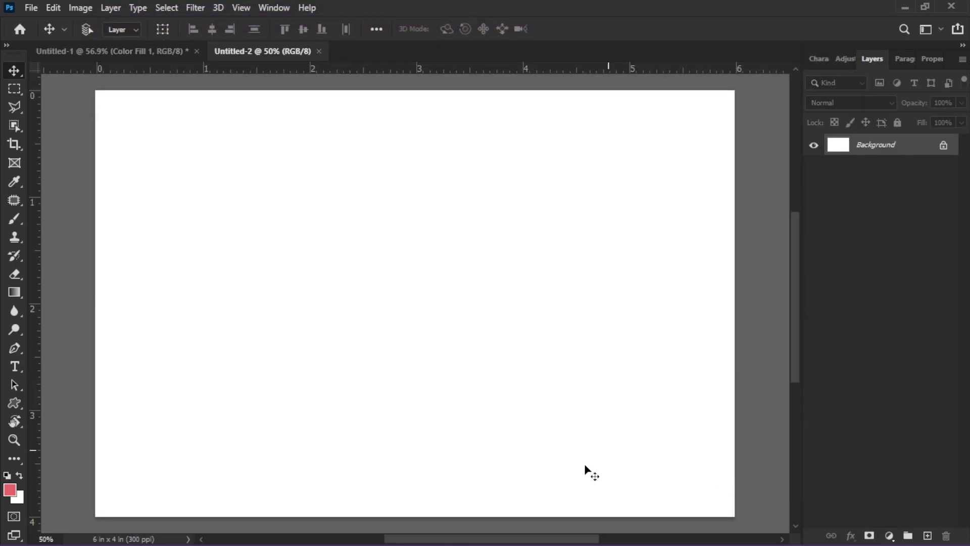
Step: In the portrait document, stamp all visible layers into a new merged layer above Curves 1
left_click(96, 47)
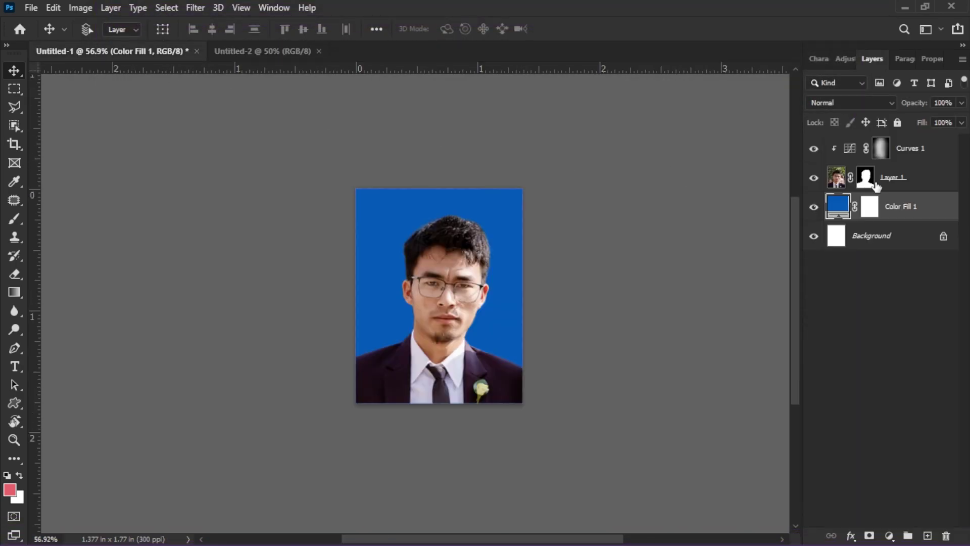
left_click(908, 156)
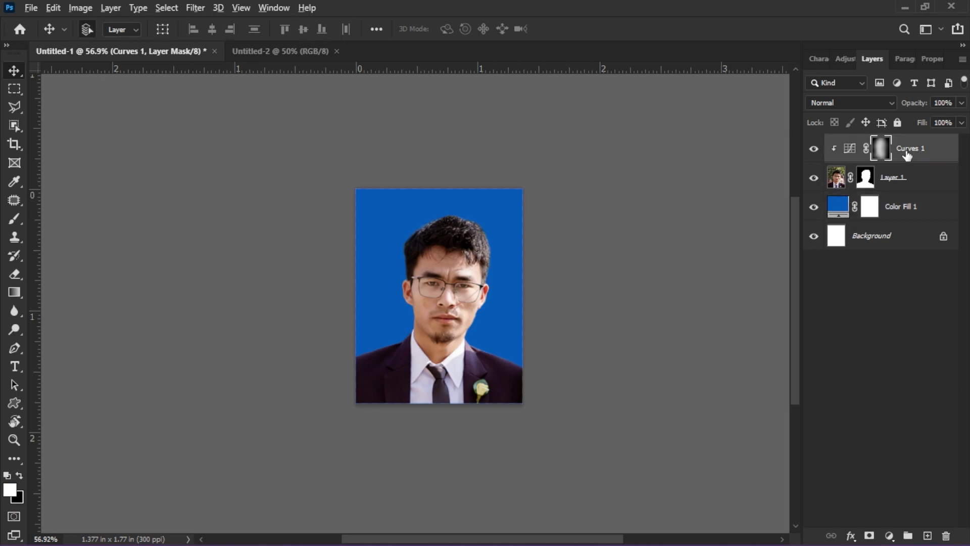
key("ctrl+shift+alt+e")
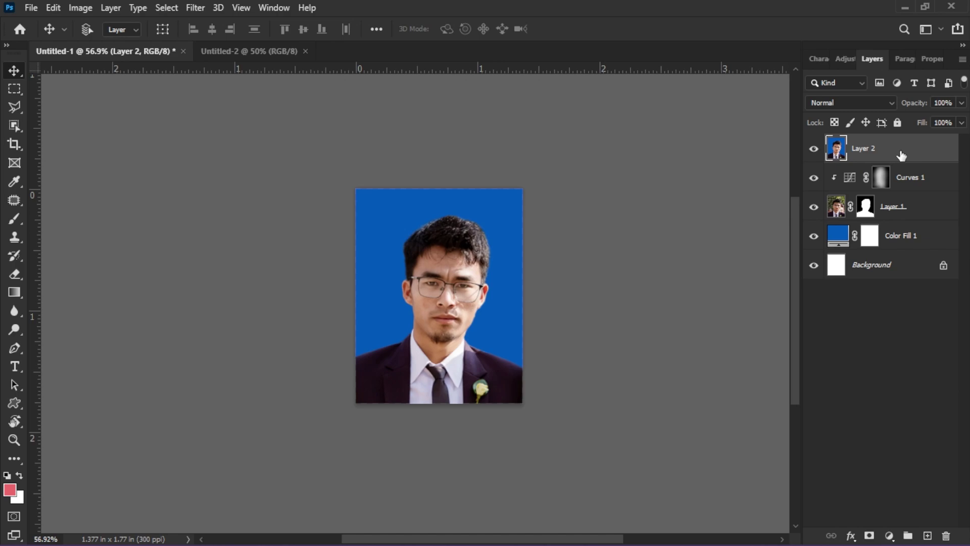
Step: Copy the merged portrait into the 6 x 4 inch document and place it just inside the upper-left corner of the sheet
left_click_drag(424, 275, 194, 183)
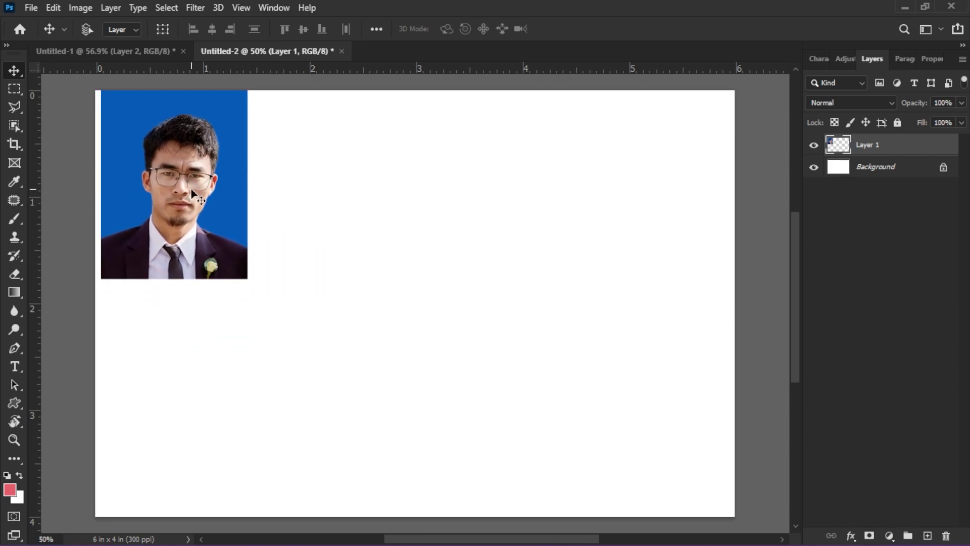
key("Down")
key("Down")
key("Down")
key("Down")
key("Down")
key("Down")
key("Down")
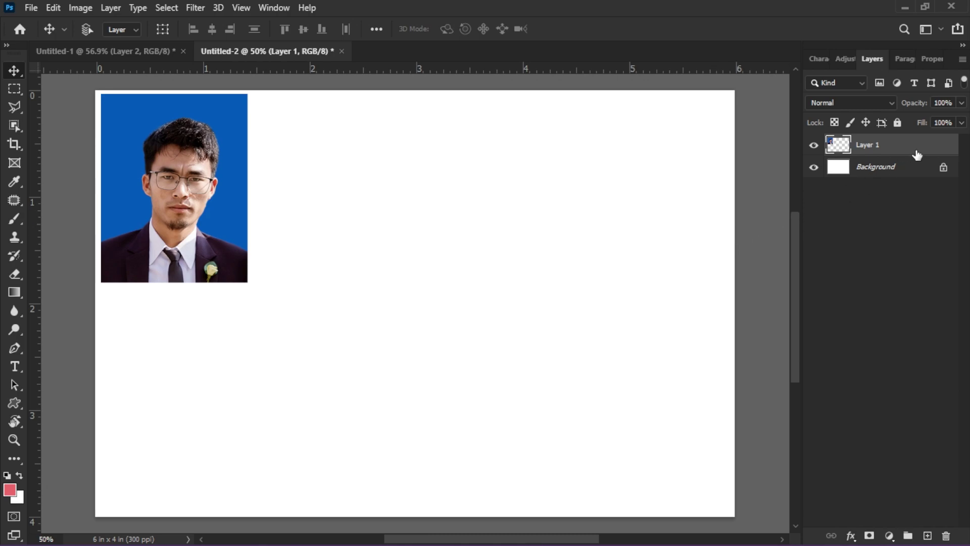
Step: Add a black Outside Stroke to the portrait layer at 100% opacity, slightly thinner than the default size
double_click(930, 152)
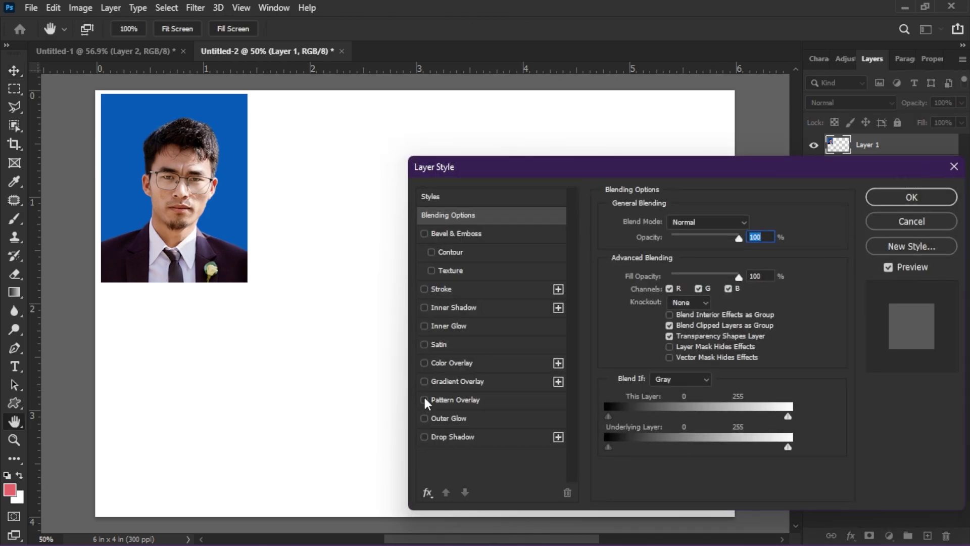
left_click(904, 226)
right_click(928, 152)
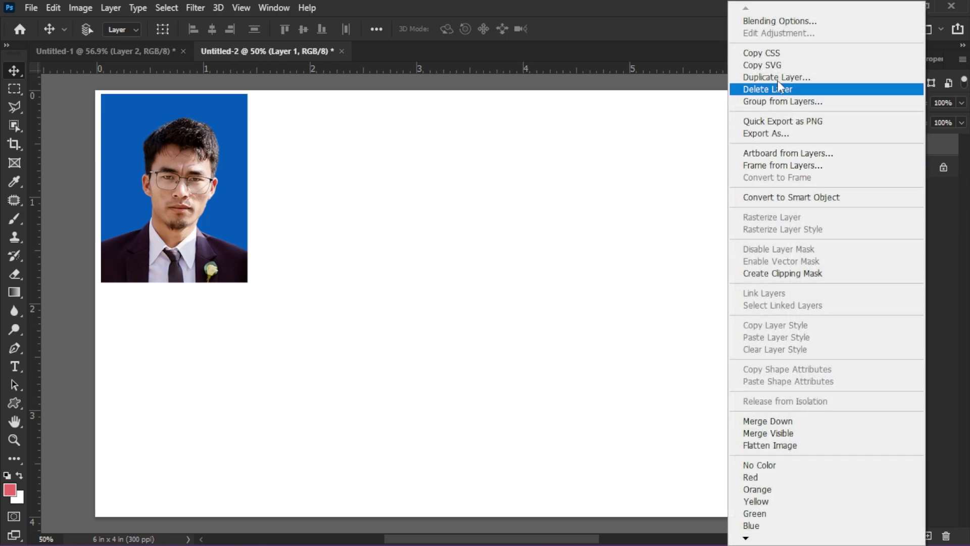
left_click(778, 21)
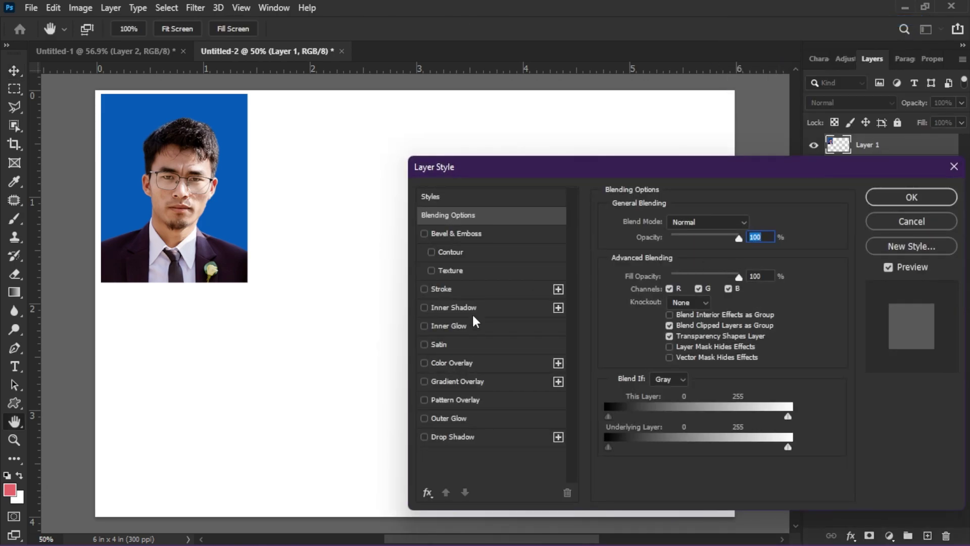
left_click(447, 287)
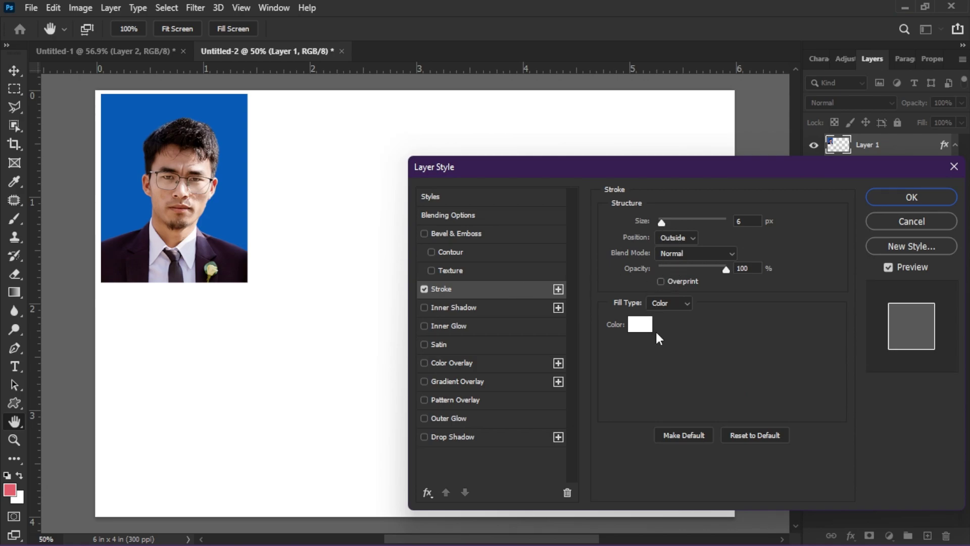
left_click(640, 324)
left_click(595, 478)
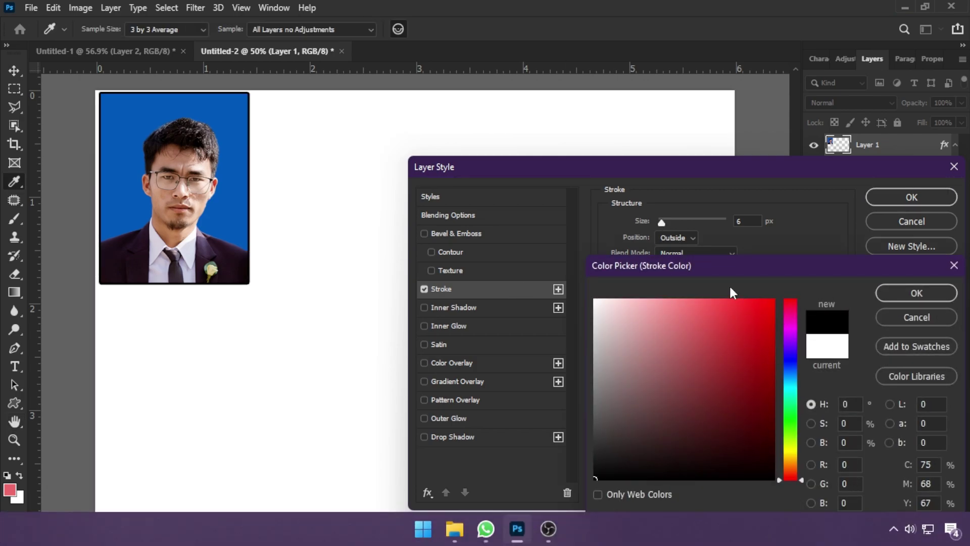
left_click(913, 295)
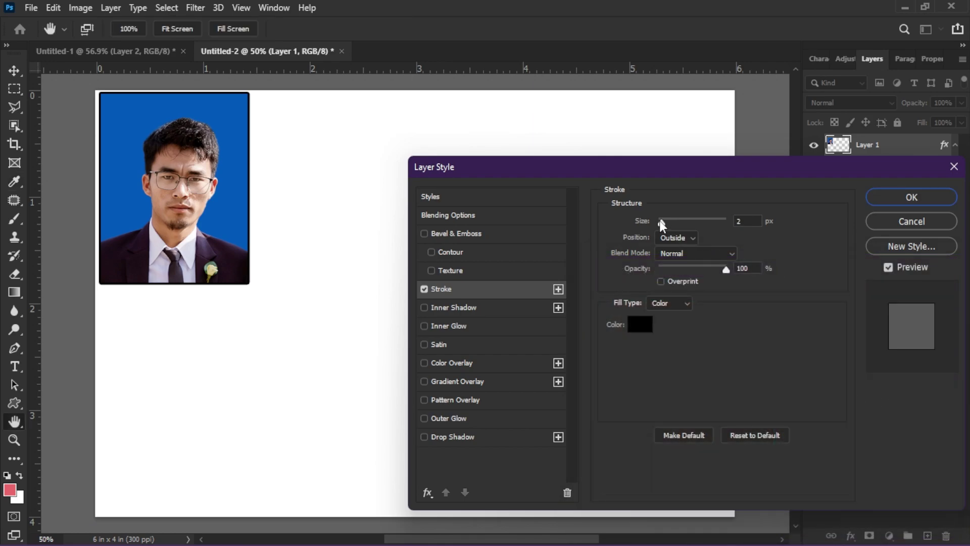
left_click_drag(660, 220, 661, 218)
key("Return")
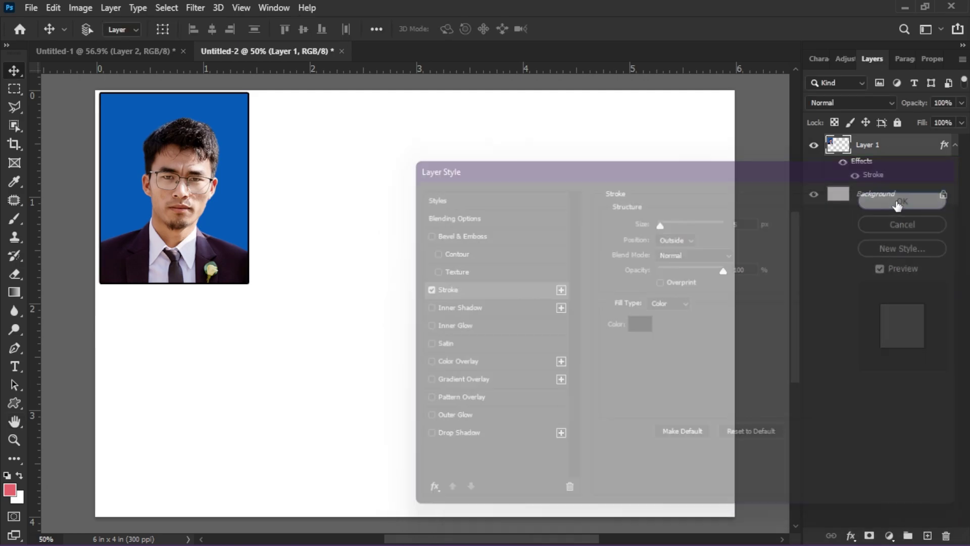
Step: Duplicate the stroked portrait into a row of four across the sheet, align their vertical centers and distribute them horizontally
scroll(386, 257, "down", 2)
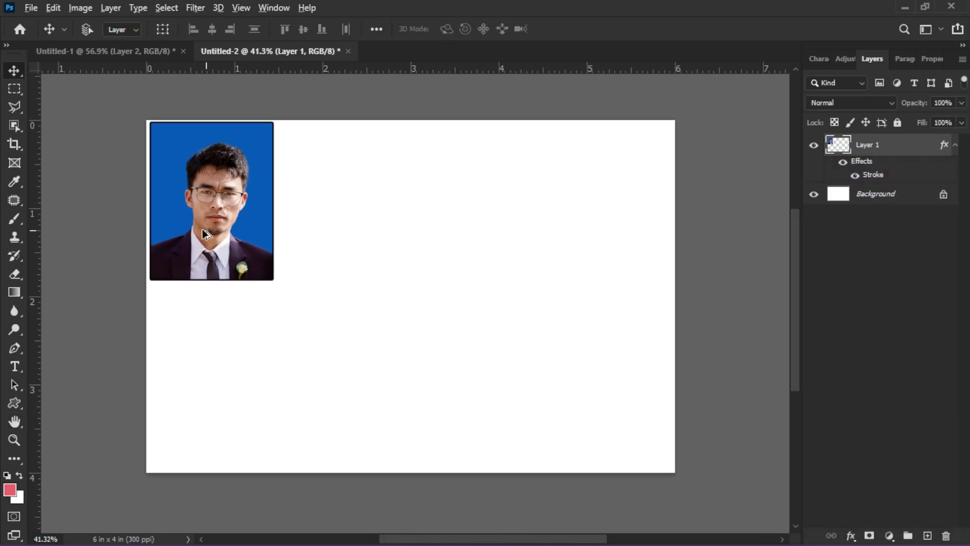
mouse_move(196, 224)
left_mouse_down()
mouse_move(600, 223)
mouse_move(591, 227)
left_mouse_up()
left_click_drag(579, 229, 336, 222)
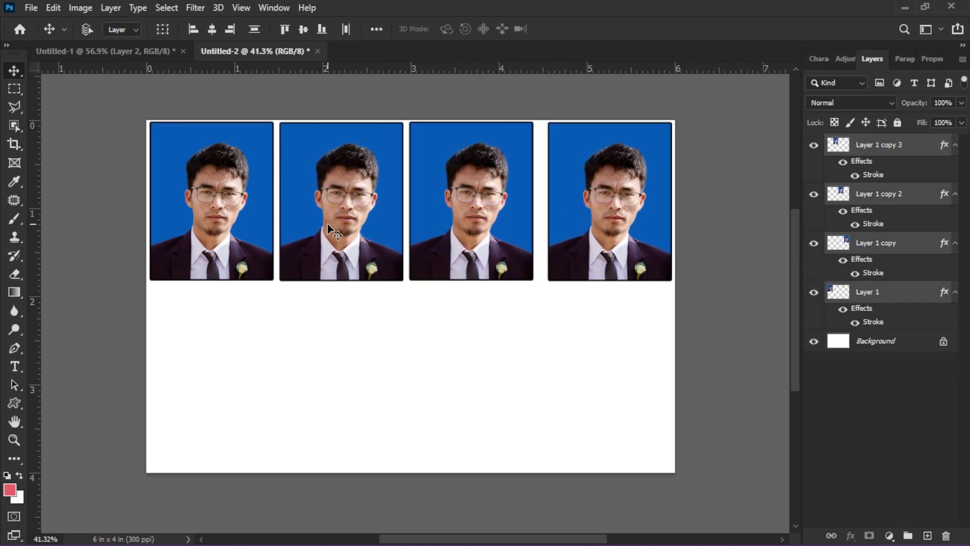
left_click(305, 30)
left_click(346, 30)
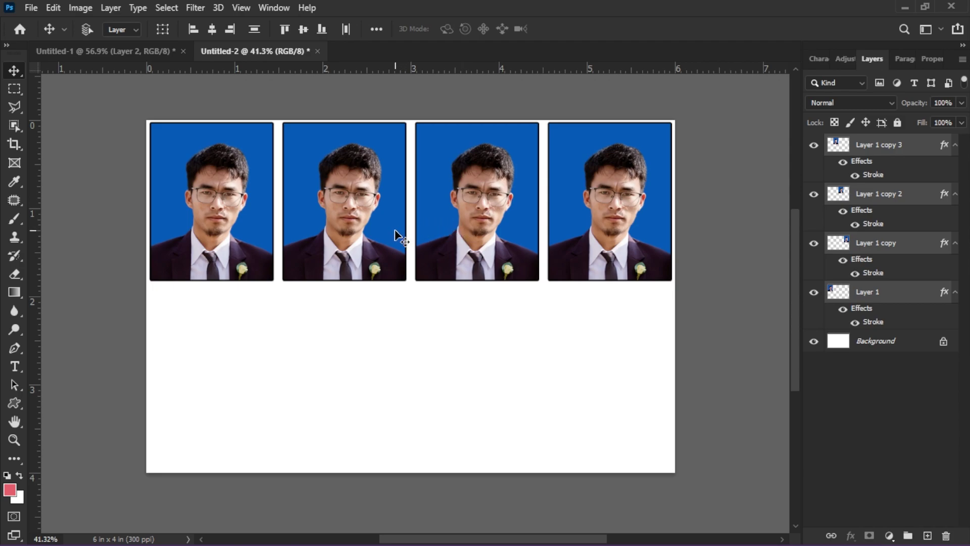
Step: Duplicate the row of four portraits to the lower half of the sheet and nudge it to leave a small bottom margin
scroll(403, 236, "down", 1)
left_click_drag(473, 192, 469, 375)
key("shift+Down")
key("shift+Down")
key("shift+Down")
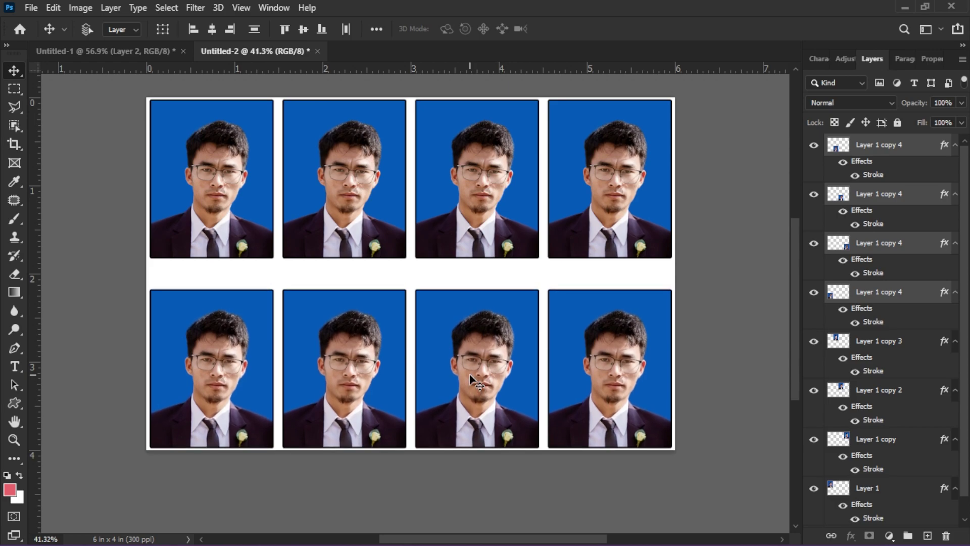
key("Up")
key("Up")
key("Up")
key("Up")
key("Up")
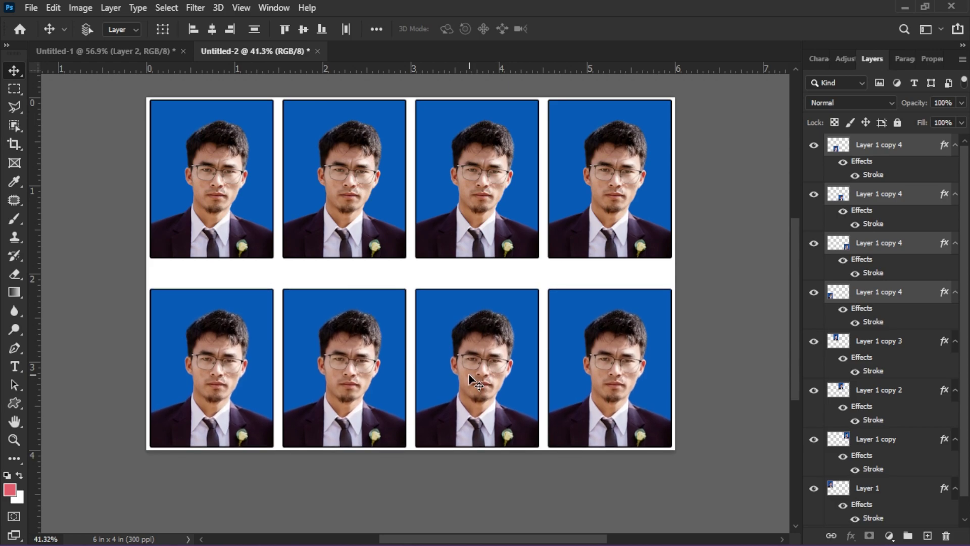
key("Up")
key("Up")
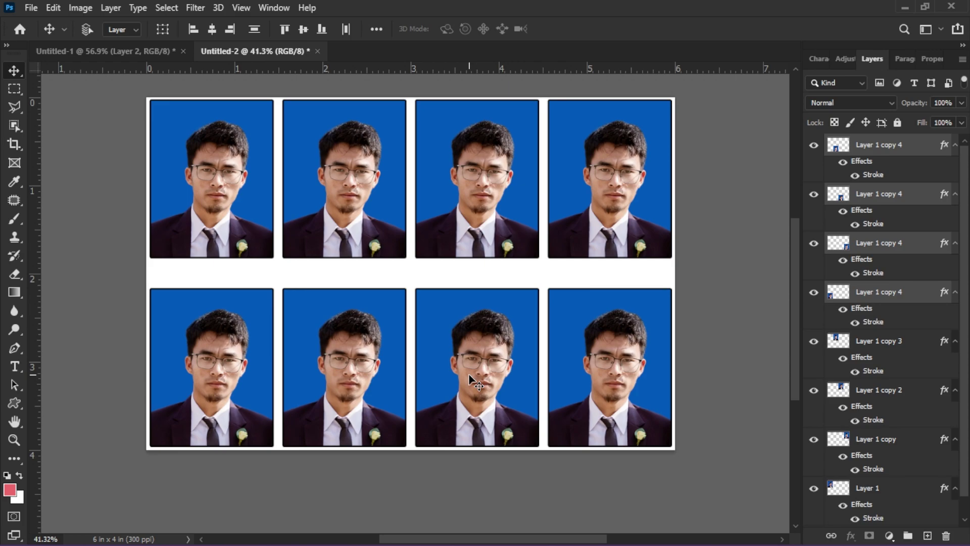